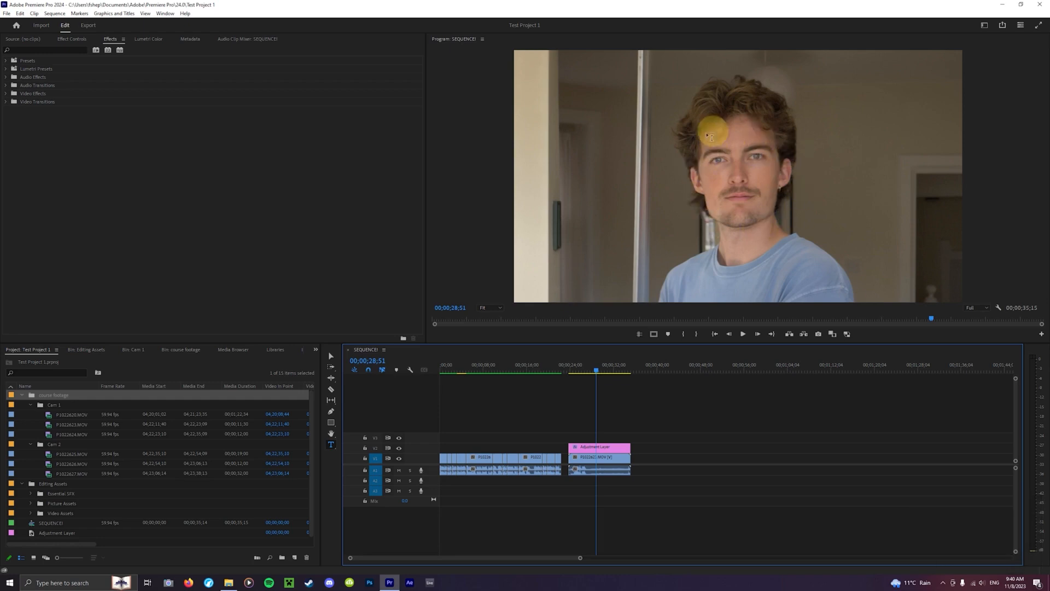
# - Start a new text layer over the subject's cheek at the current frame
pyautogui.click(689, 189)
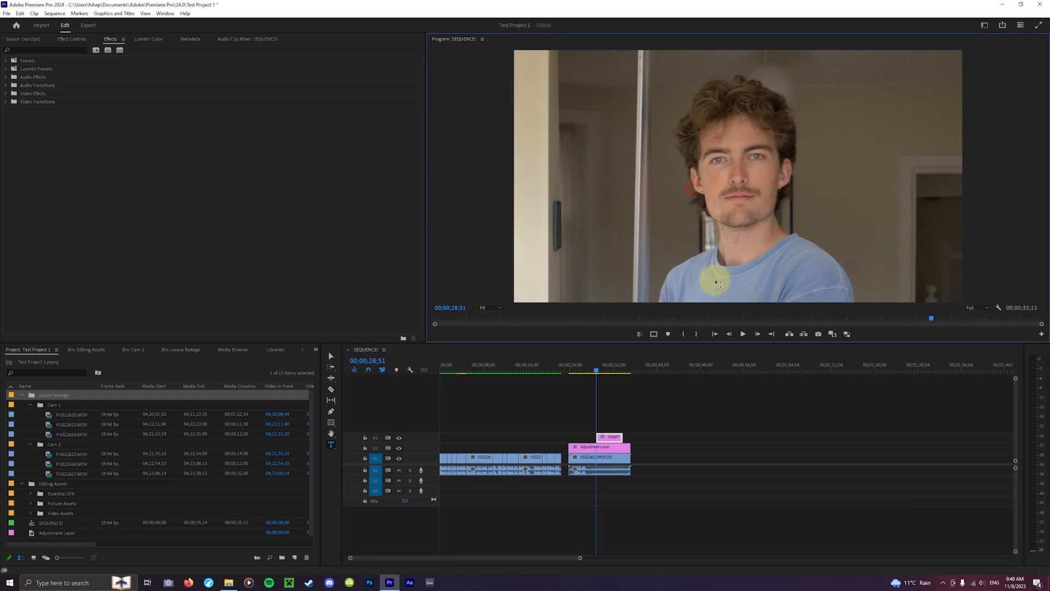
pyautogui.write(';aosirgha;osihgas;oihf')
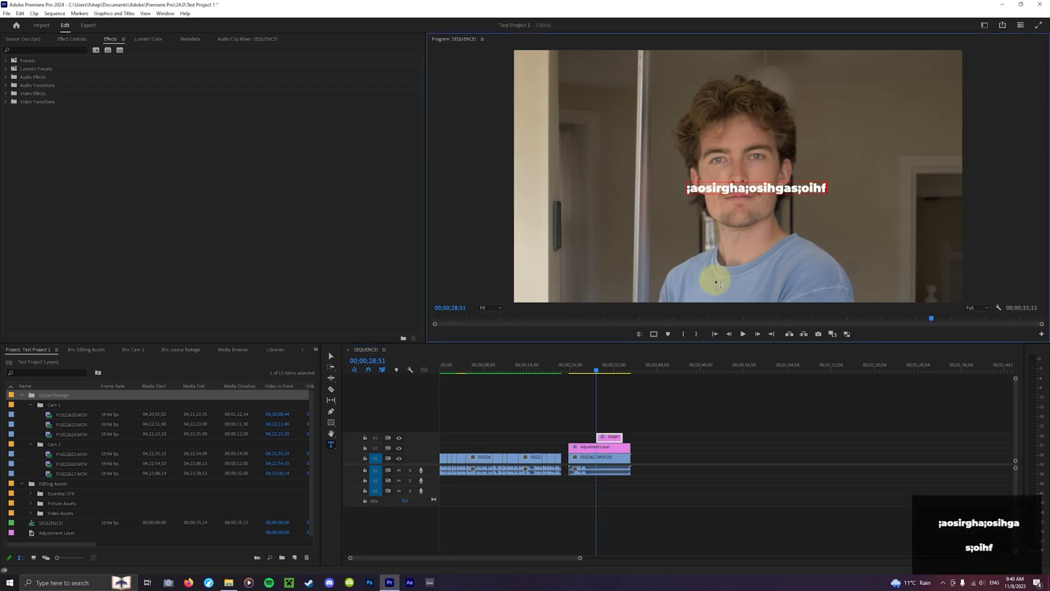
pyautogui.press('BackSpace')
pyautogui.press('BackSpace')
pyautogui.press('BackSpace')
pyautogui.press('BackSpace')
pyautogui.press('BackSpace')
pyautogui.press('BackSpace')
pyautogui.press('BackSpace')
pyautogui.press('BackSpace')
pyautogui.press('BackSpace')
pyautogui.press('BackSpace')
pyautogui.press('BackSpace')
pyautogui.press('BackSpace')
pyautogui.press('BackSpace')
pyautogui.press('BackSpace')
pyautogui.press('BackSpace')
pyautogui.press('BackSpace')
pyautogui.press('BackSpace')
pyautogui.press('BackSpace')
pyautogui.press('BackSpace')
pyautogui.press('BackSpace')
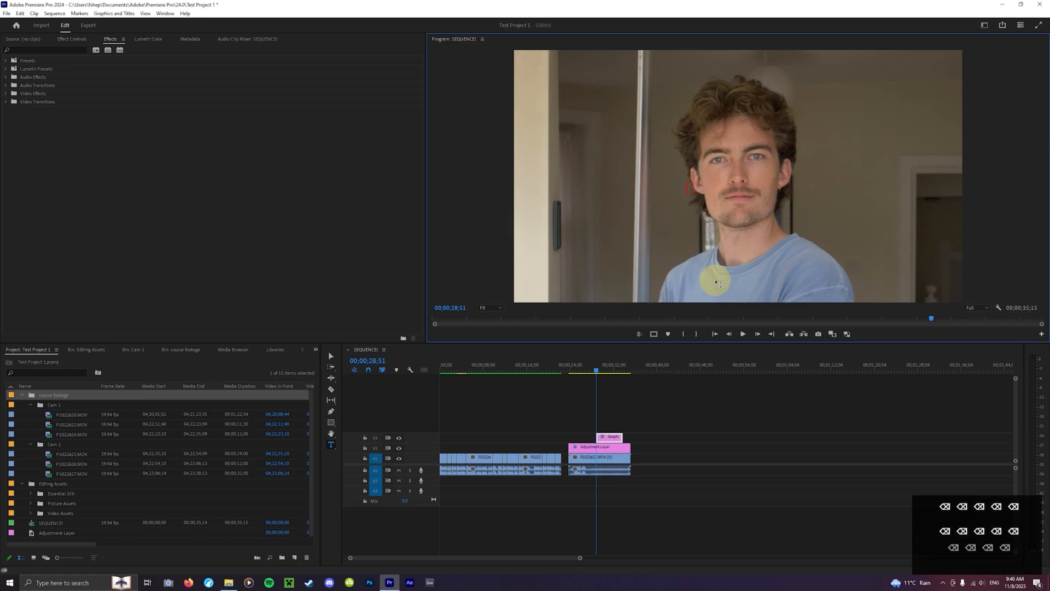
# - Enter "hello" as the content of the new text layer and finish editing it
pyautogui.write('hello')
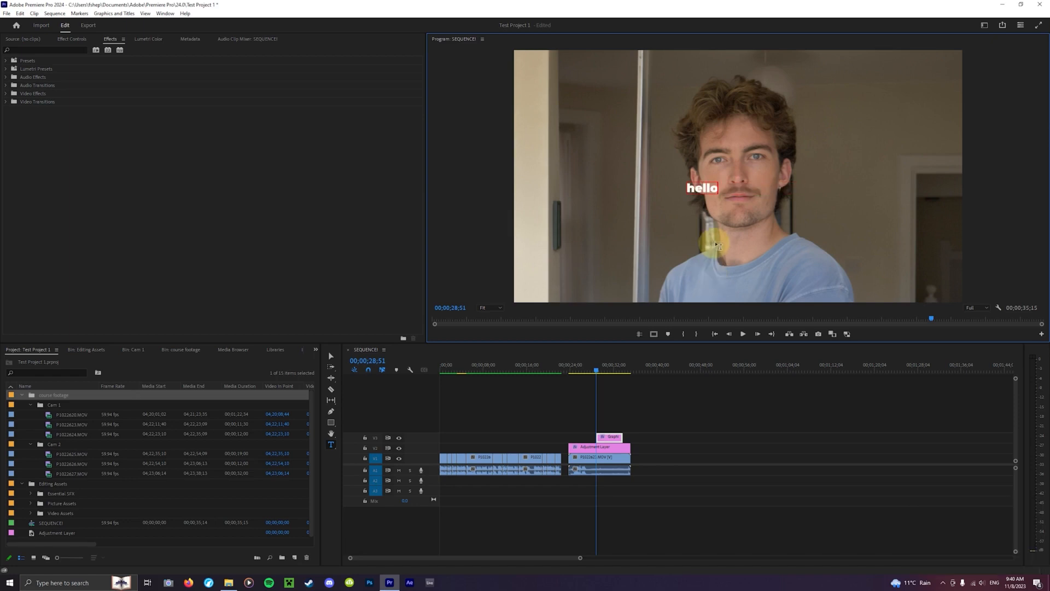
pyautogui.click(639, 432)
pyautogui.press('=')
pyautogui.press('=')
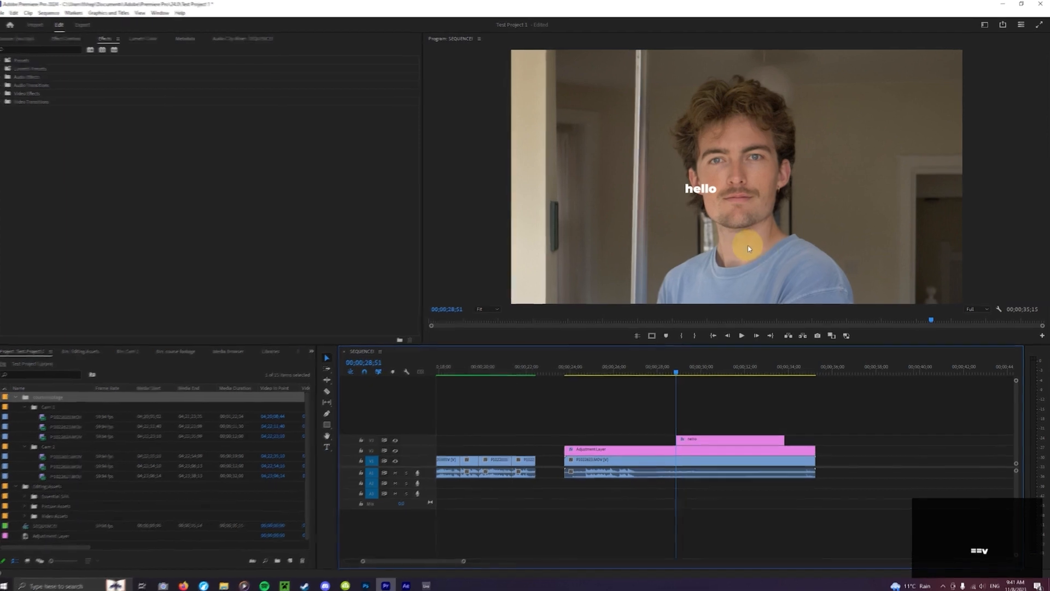
# - Center the hello text horizontally in the frame and enlarge it over the face to a scale of about 237
pyautogui.moveTo(684, 210); pyautogui.dragTo(709, 290)
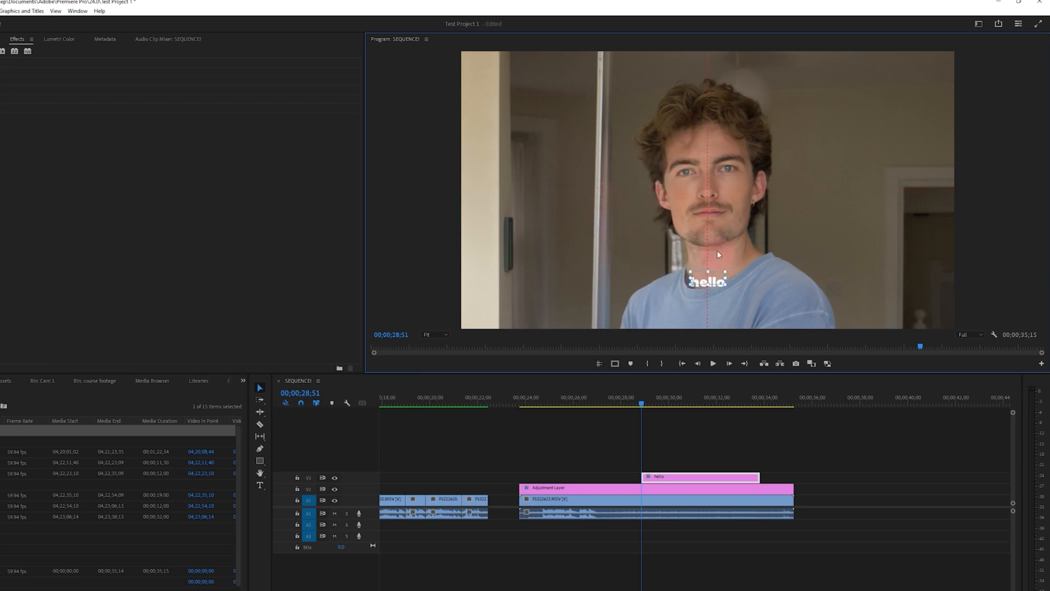
pyautogui.moveTo(719, 254); pyautogui.dragTo(688, 228)
pyautogui.hotkey('ctrl', 'z')
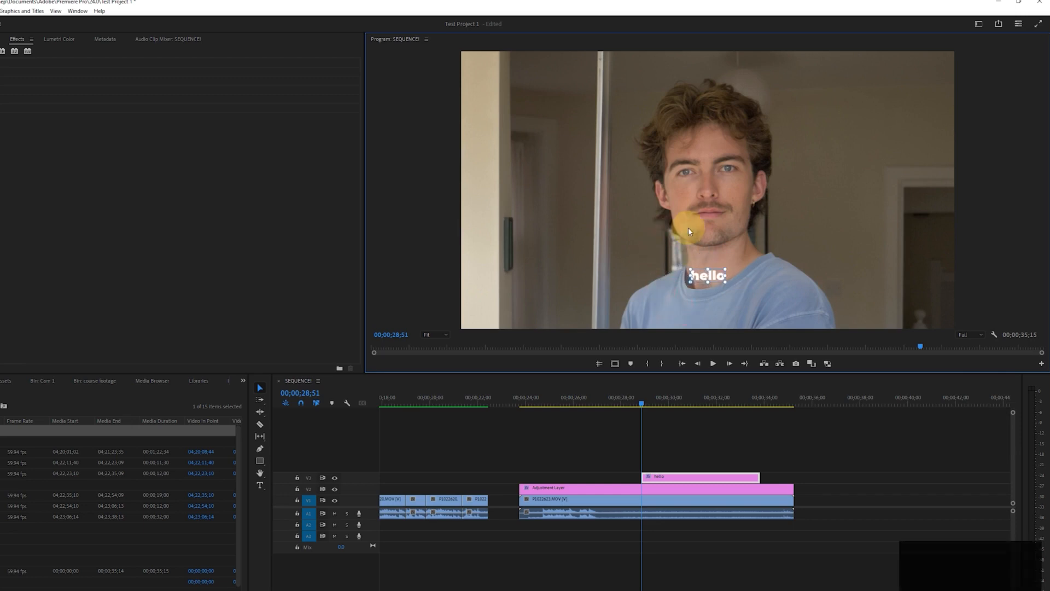
pyautogui.moveTo(708, 270)
pyautogui.mouseDown()
pyautogui.moveTo(712, 246)
pyautogui.moveTo(696, 274)
pyautogui.moveTo(707, 274)
pyautogui.mouseUp()
pyautogui.click(837, 302)
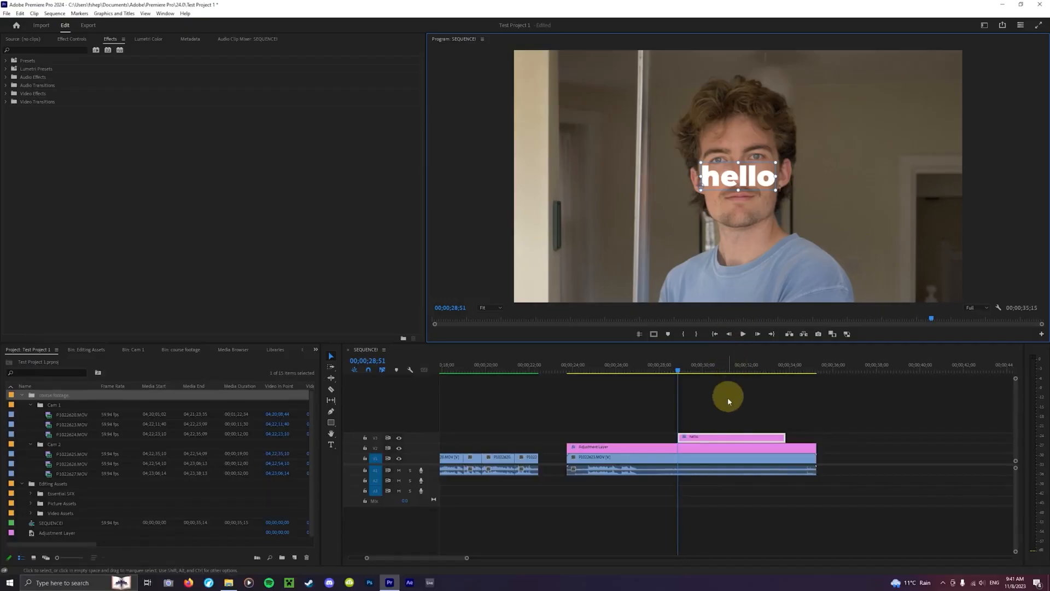
# - Select the hello graphic on the timeline and show its text properties in the effect settings
pyautogui.click(720, 409)
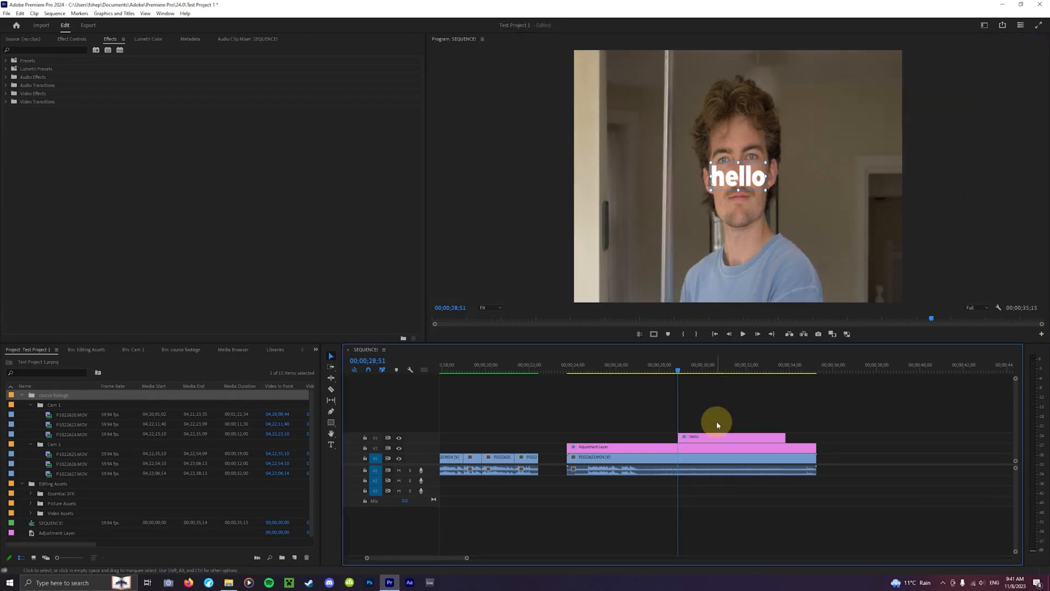
pyautogui.click(750, 180)
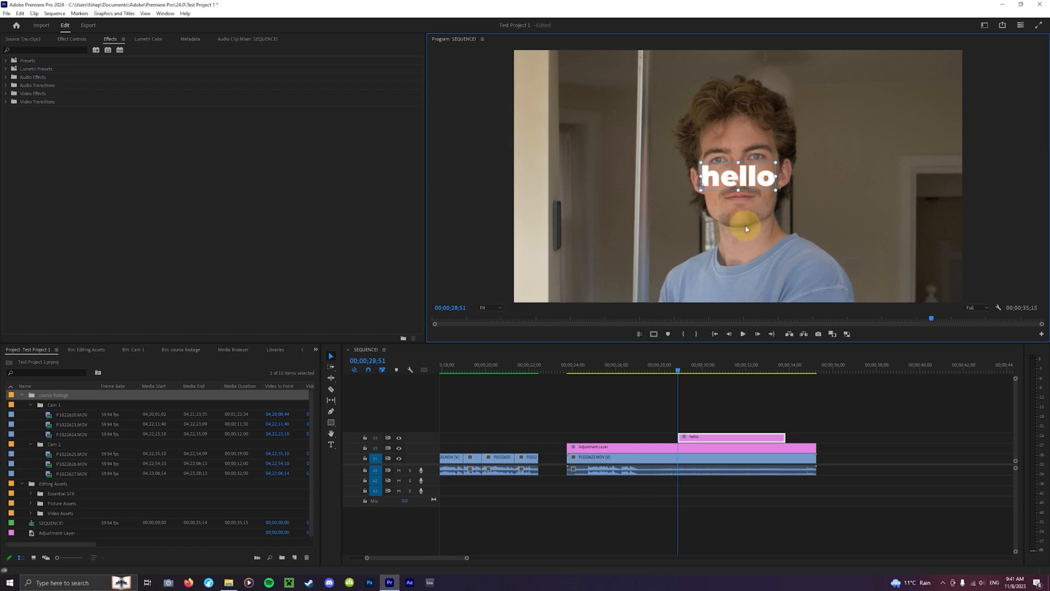
pyautogui.click(720, 439)
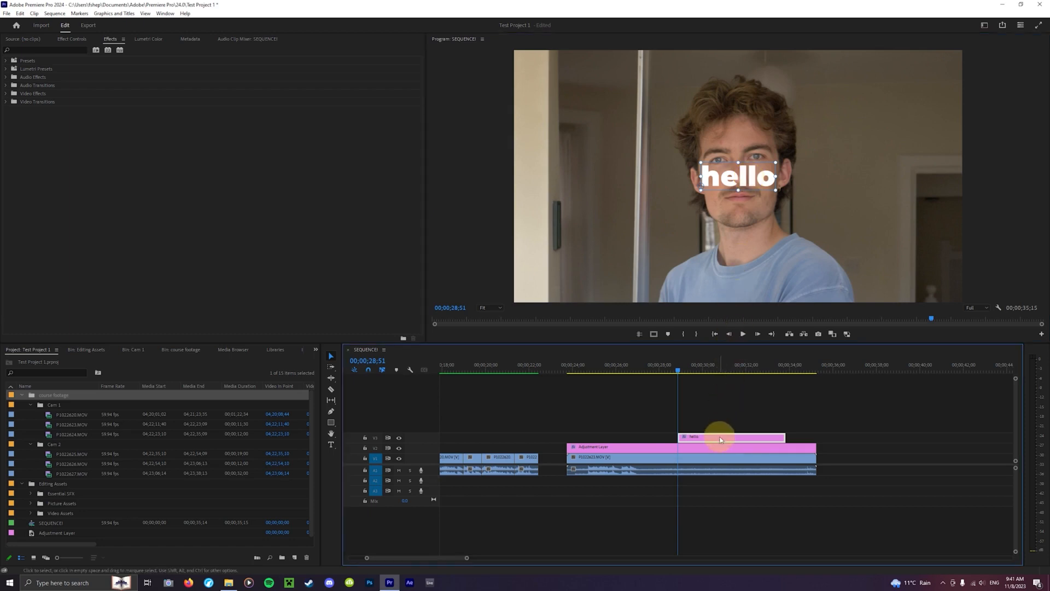
pyautogui.click(77, 40)
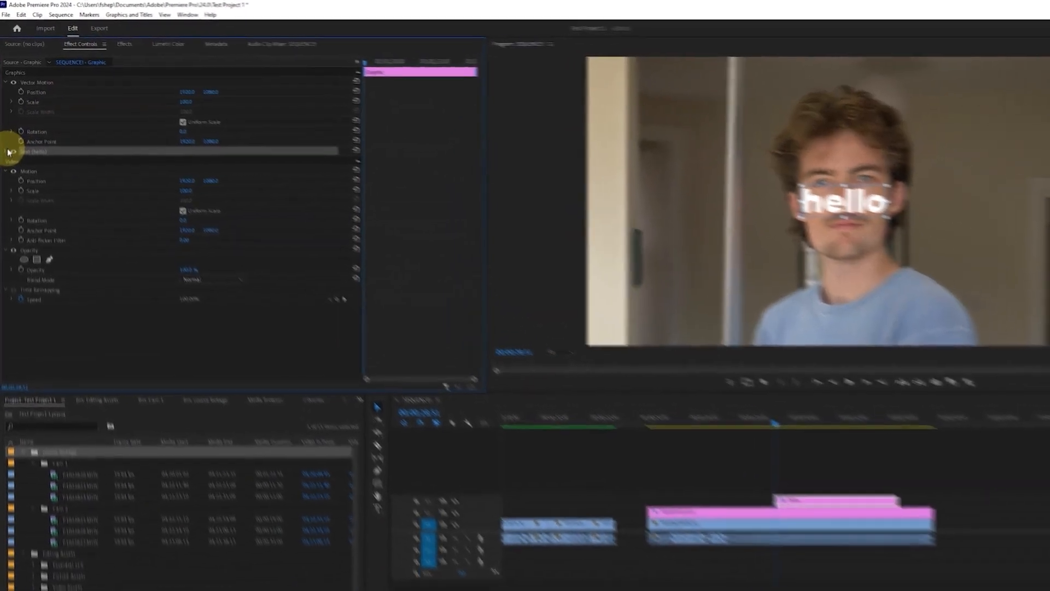
pyautogui.click(12, 135)
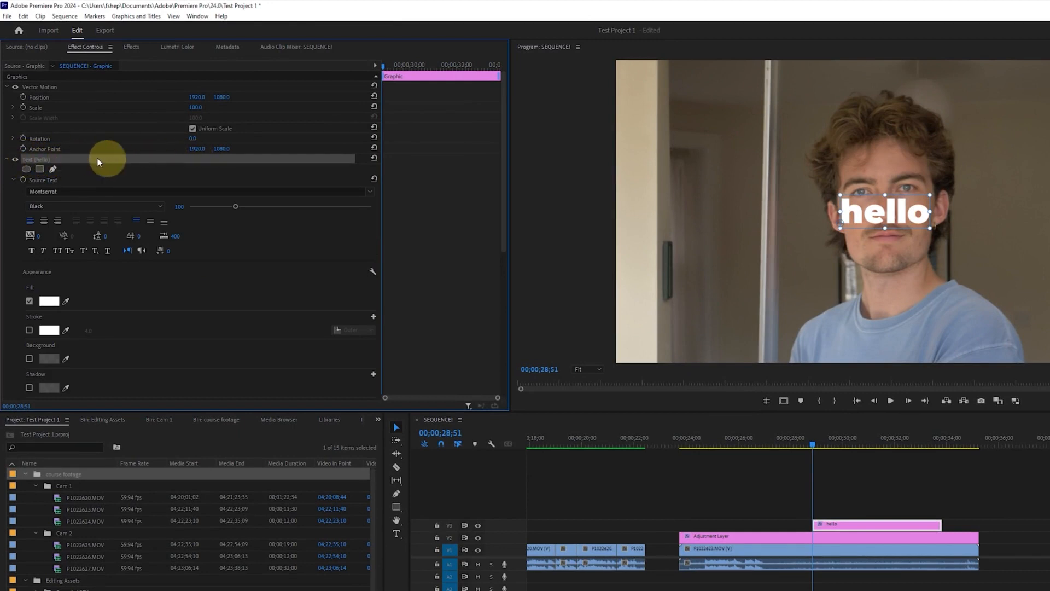
# - Center-align the hello text and move it back to the middle of the frame, at about 1920, 1163
pyautogui.scroll(-6, 179, 254)
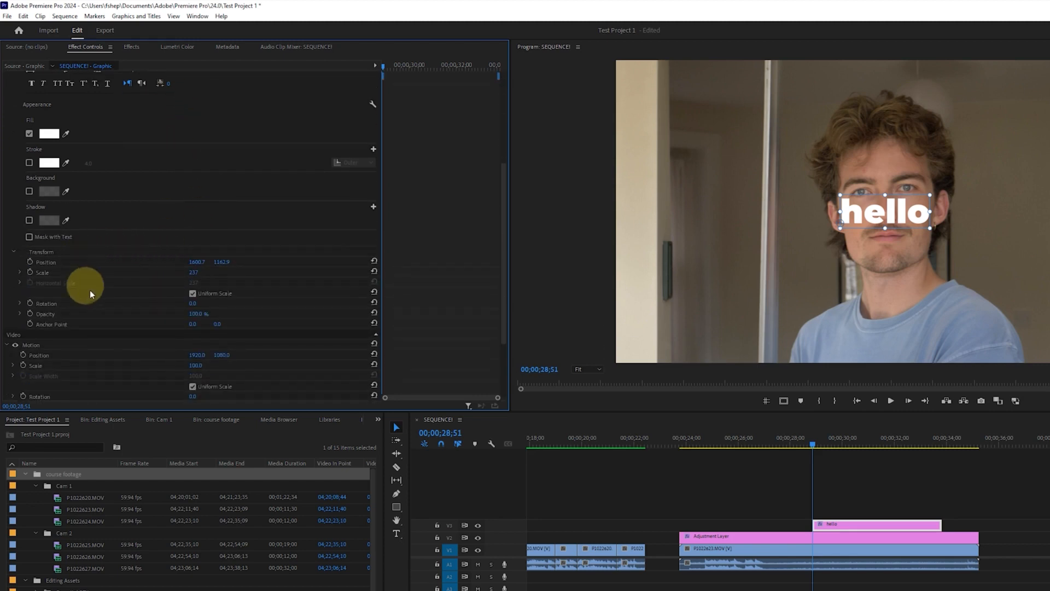
pyautogui.scroll(2, 133, 223)
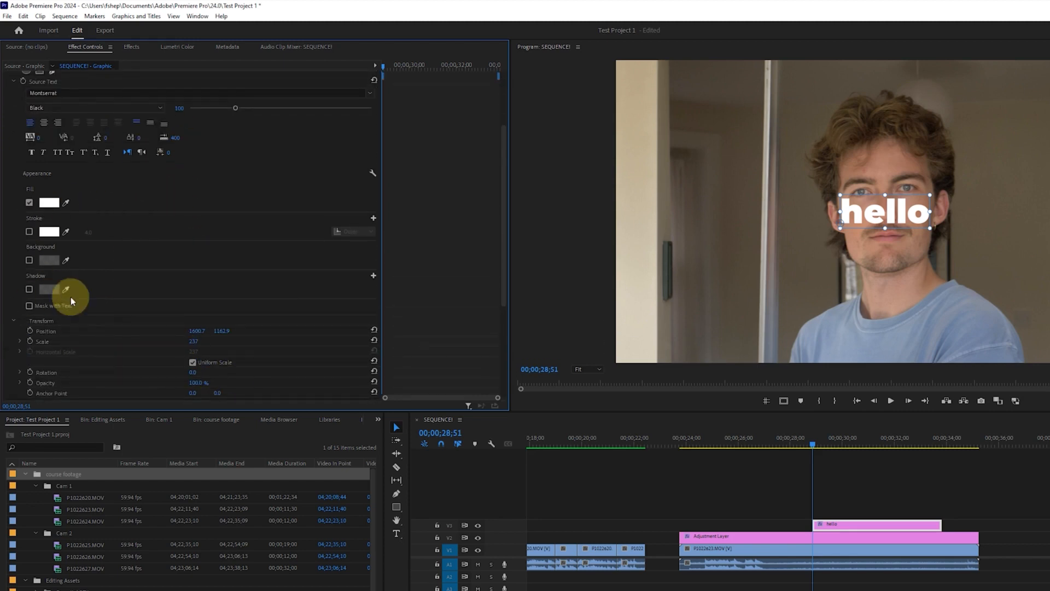
pyautogui.scroll(3, 129, 211)
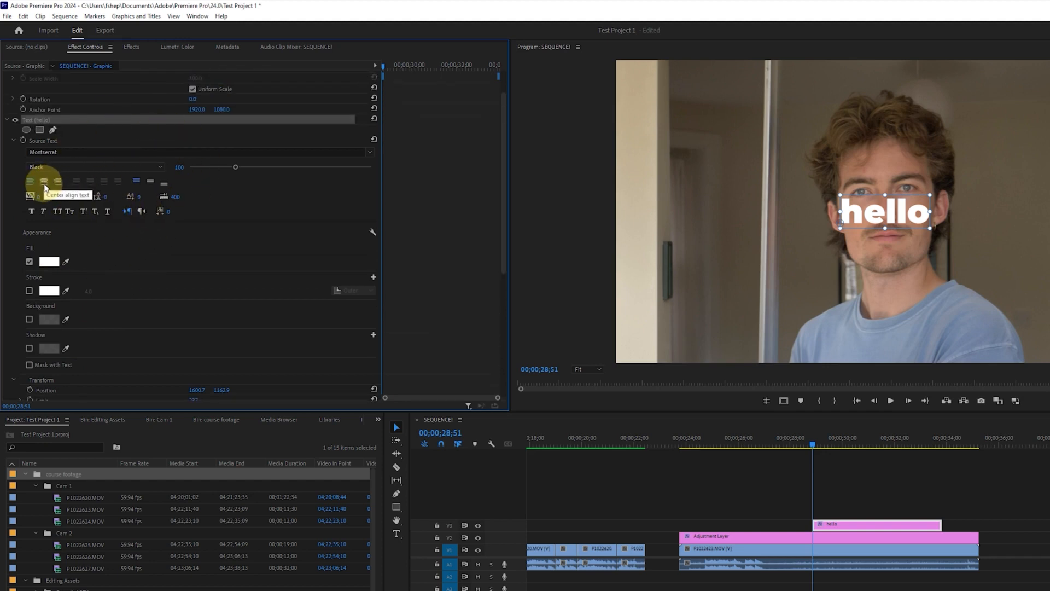
pyautogui.click(44, 185)
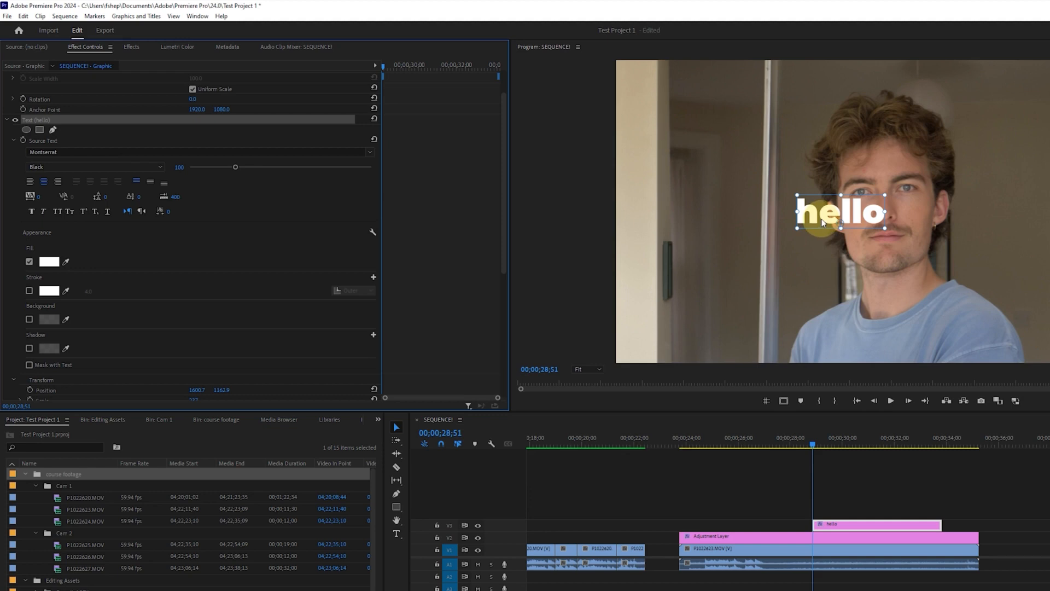
pyautogui.moveTo(820, 220); pyautogui.dragTo(867, 221)
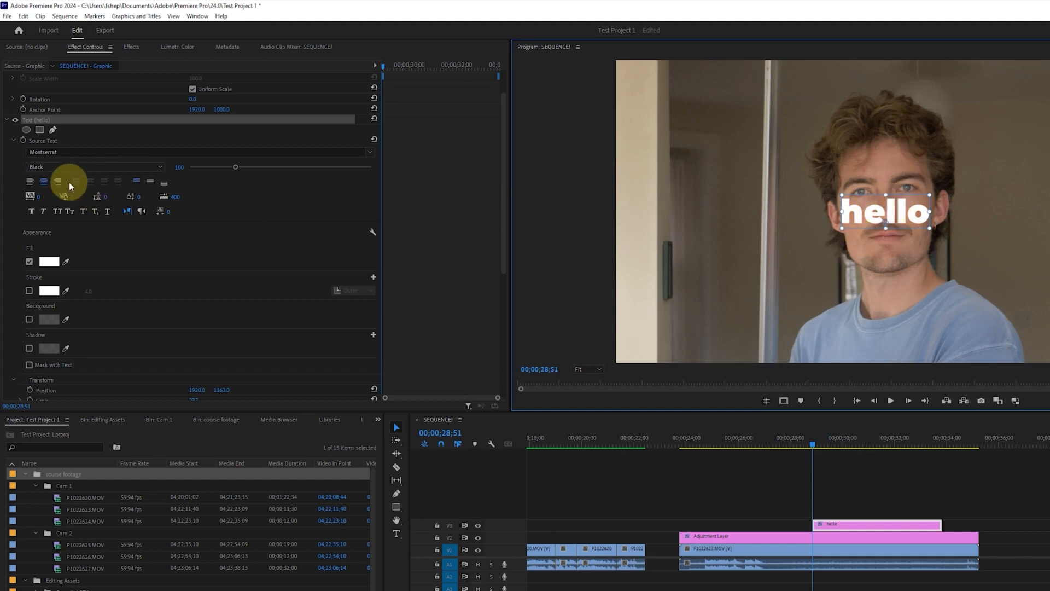
# - Try the Montserrat Thin style on the hello text and set the style back to Black
pyautogui.click(68, 153)
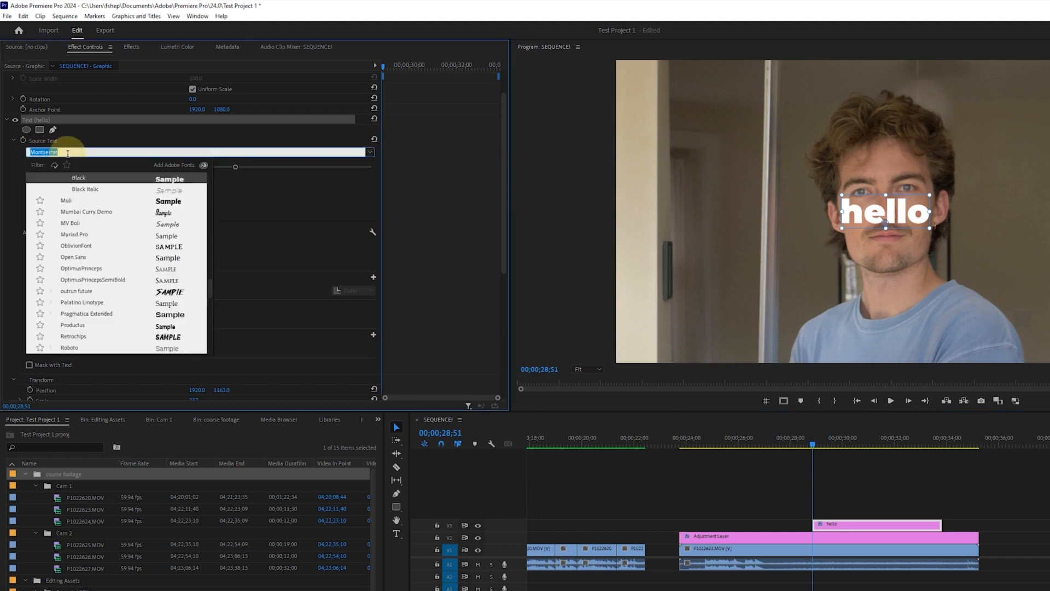
pyautogui.scroll(5, 82, 241)
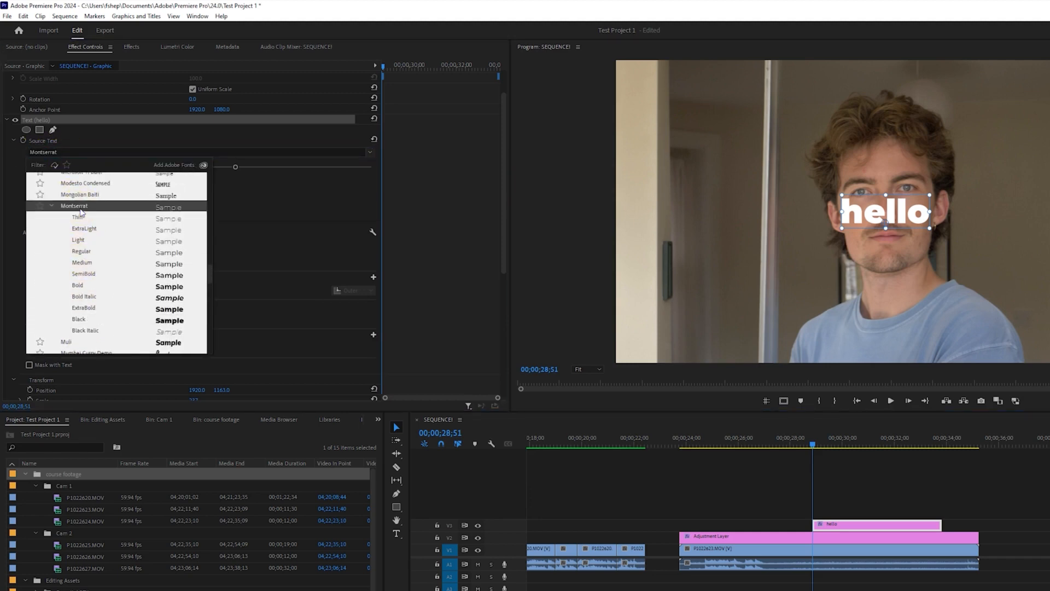
pyautogui.click(78, 216)
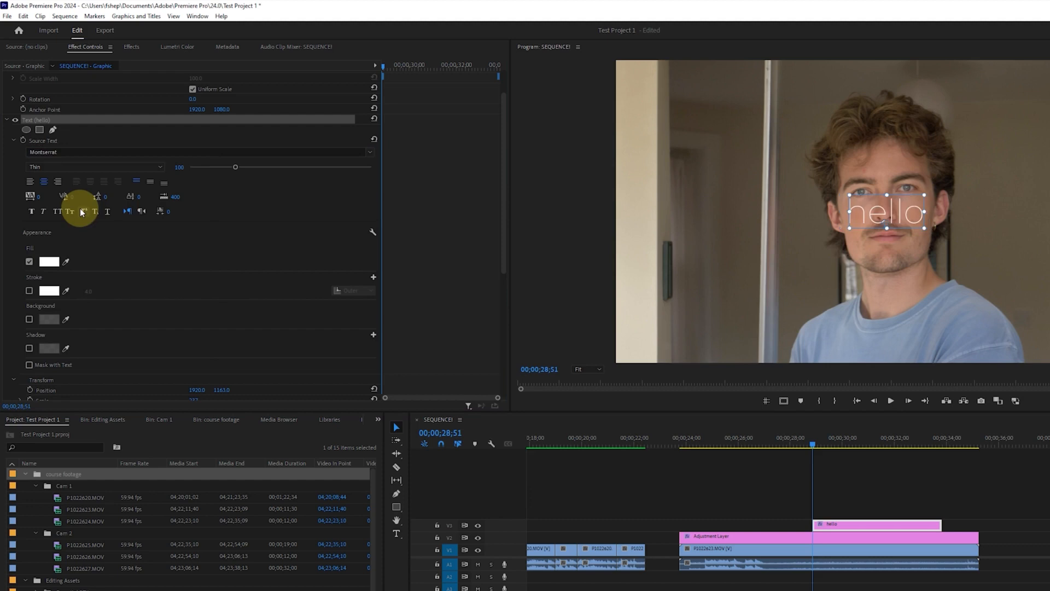
pyautogui.click(77, 166)
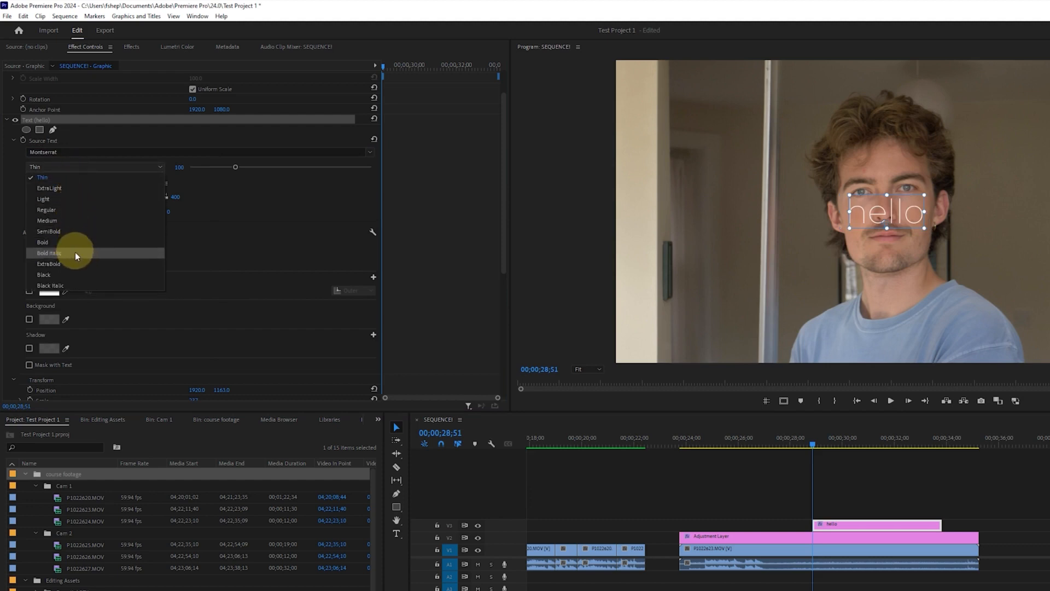
pyautogui.click(76, 275)
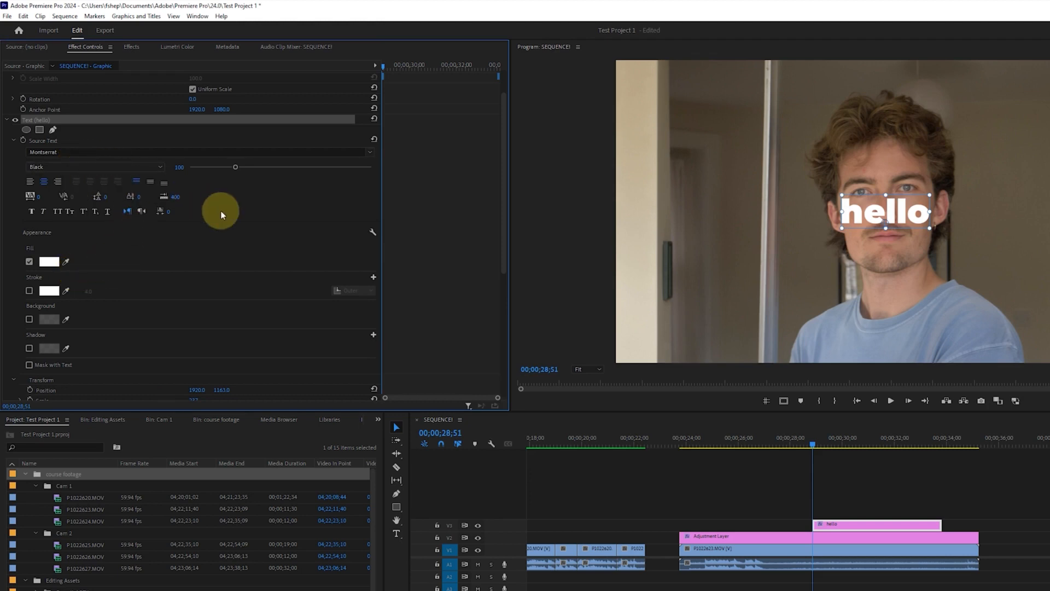
# - Deselect the title graphic and reselect its hello text in the frame
pyautogui.click(843, 316)
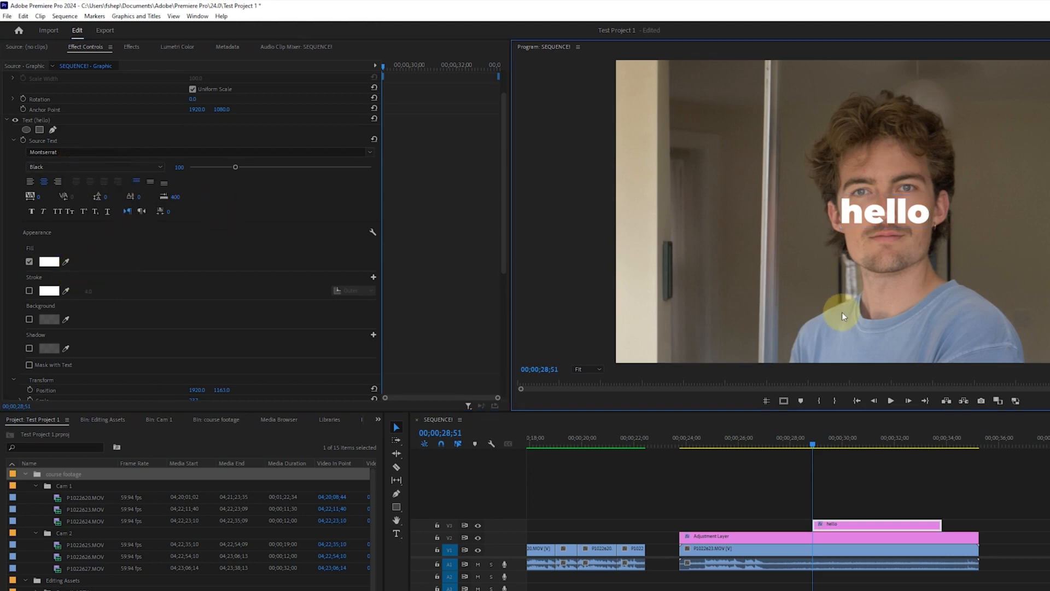
pyautogui.click(171, 241)
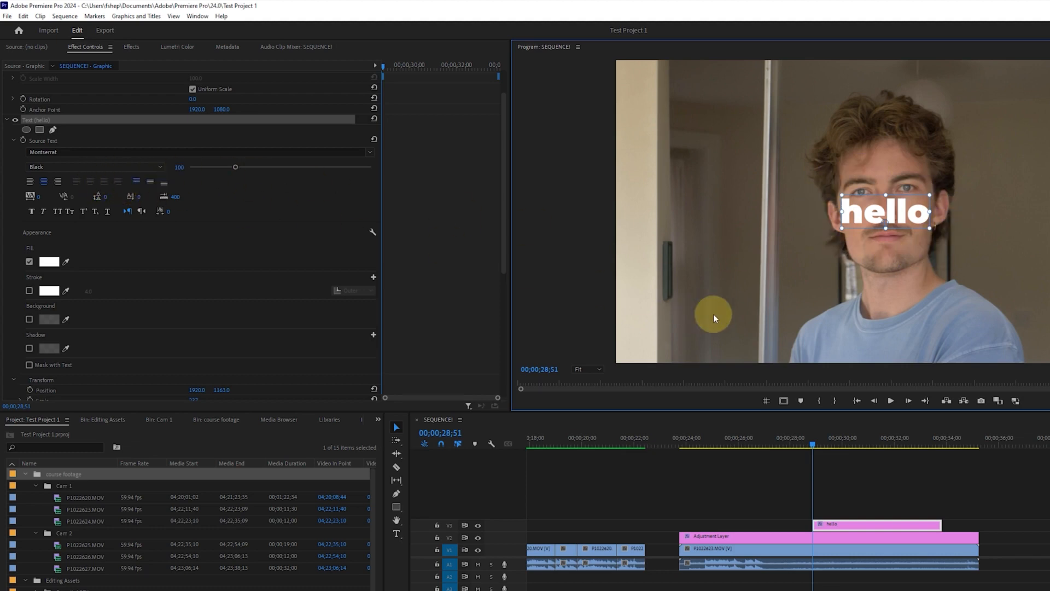
pyautogui.click(792, 465)
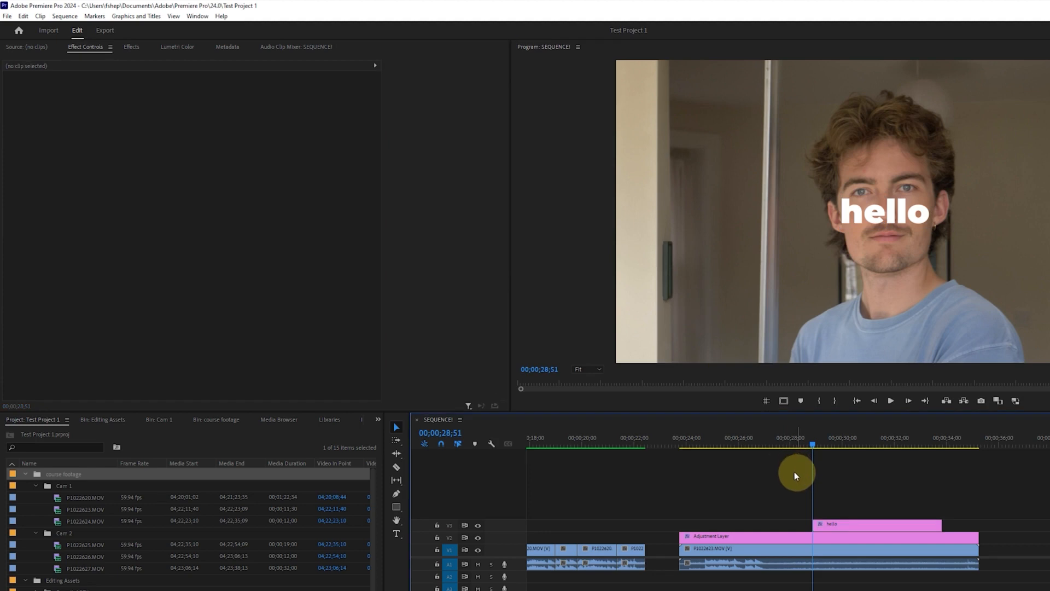
pyautogui.click(860, 523)
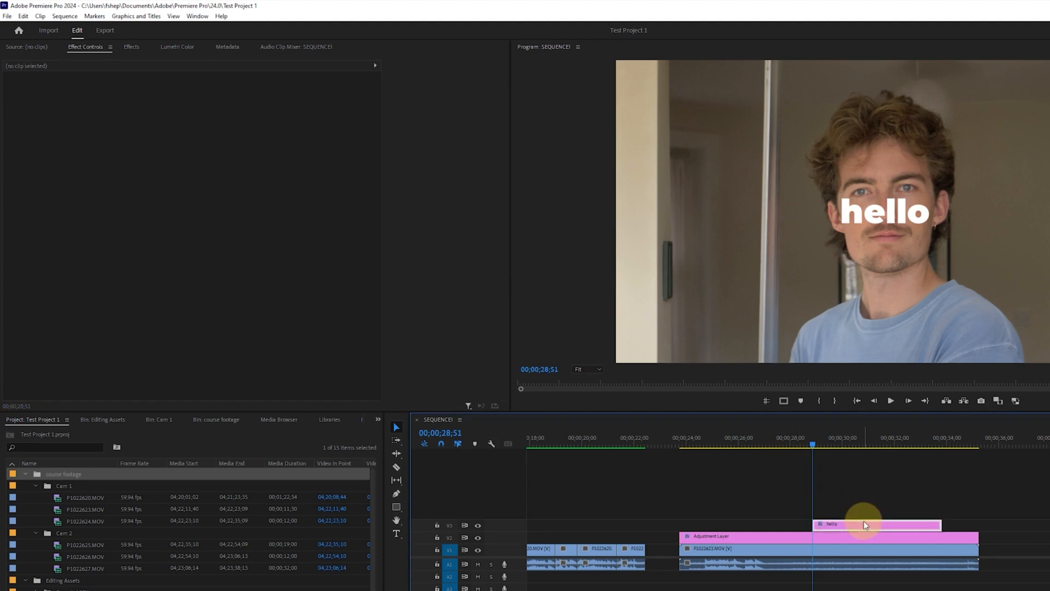
pyautogui.click(886, 226)
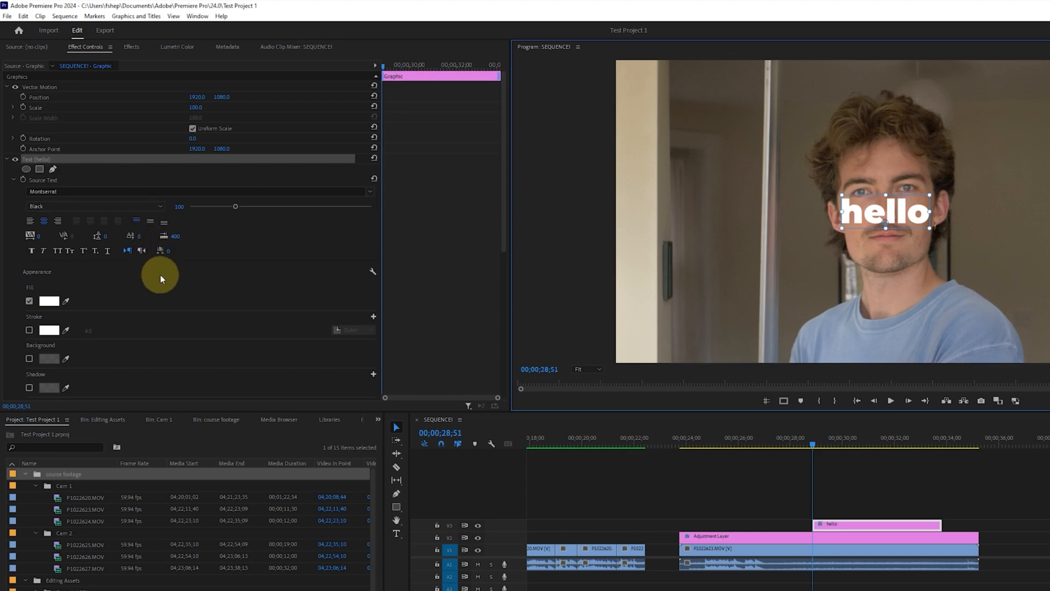
# - Try a red fill (FF000C) and other hues on the hello text
pyautogui.scroll(-3, 169, 277)
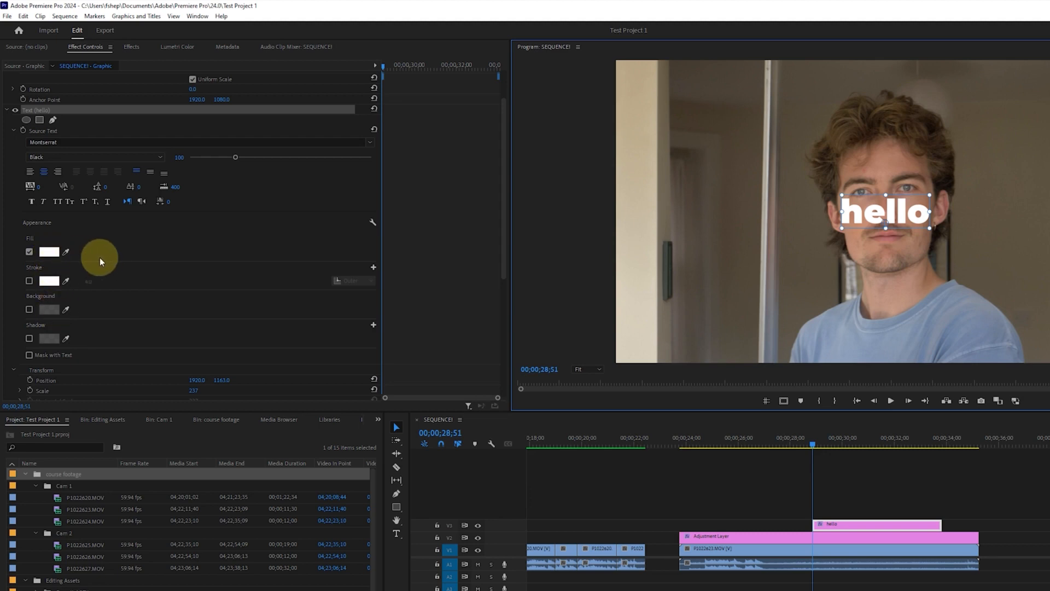
pyautogui.click(49, 251)
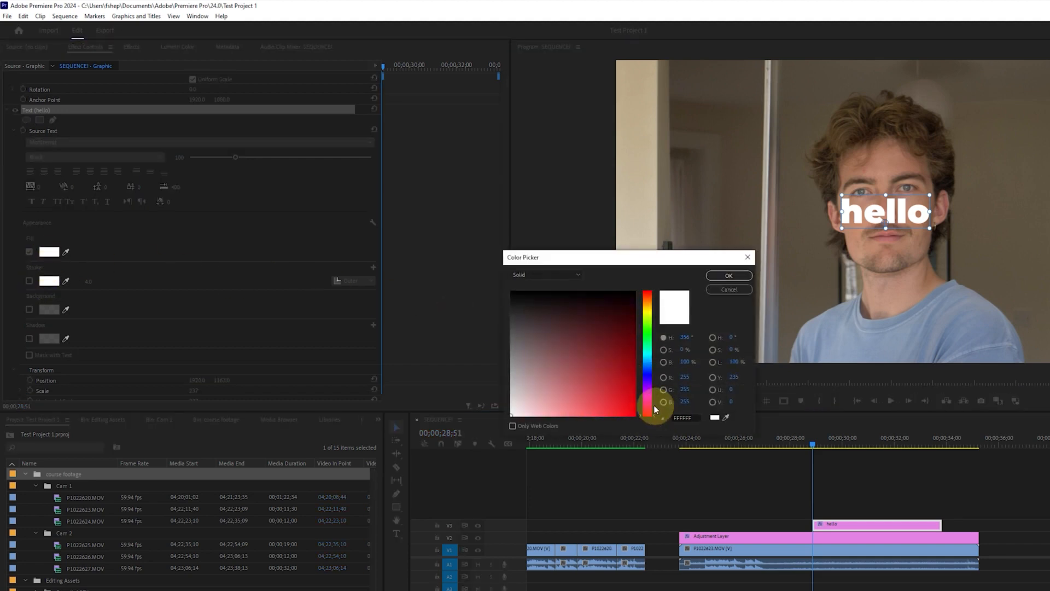
pyautogui.click(633, 411)
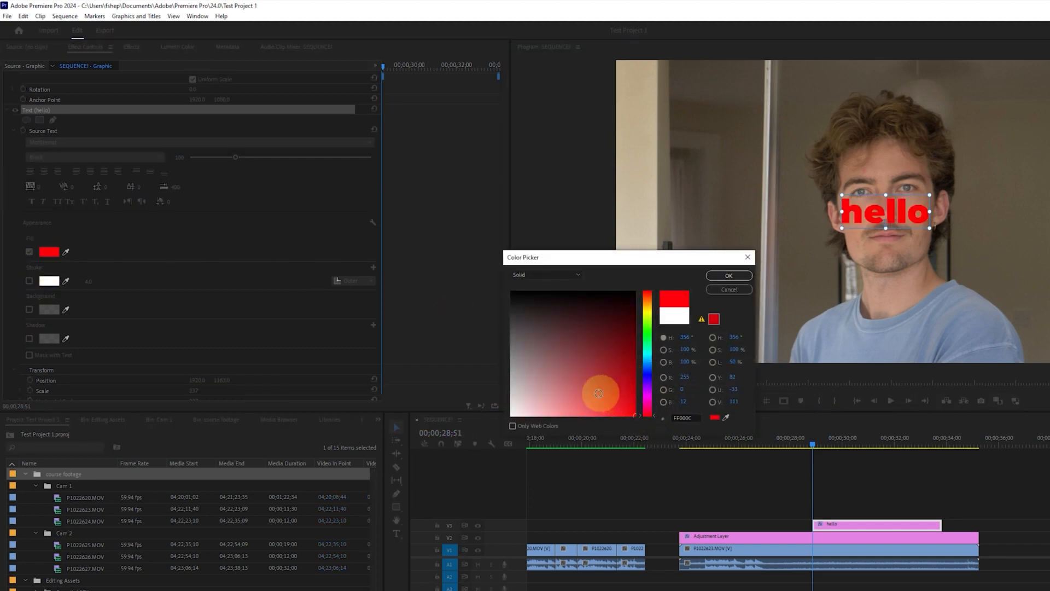
pyautogui.click(648, 377)
pyautogui.moveTo(647, 374); pyautogui.dragTo(646, 335)
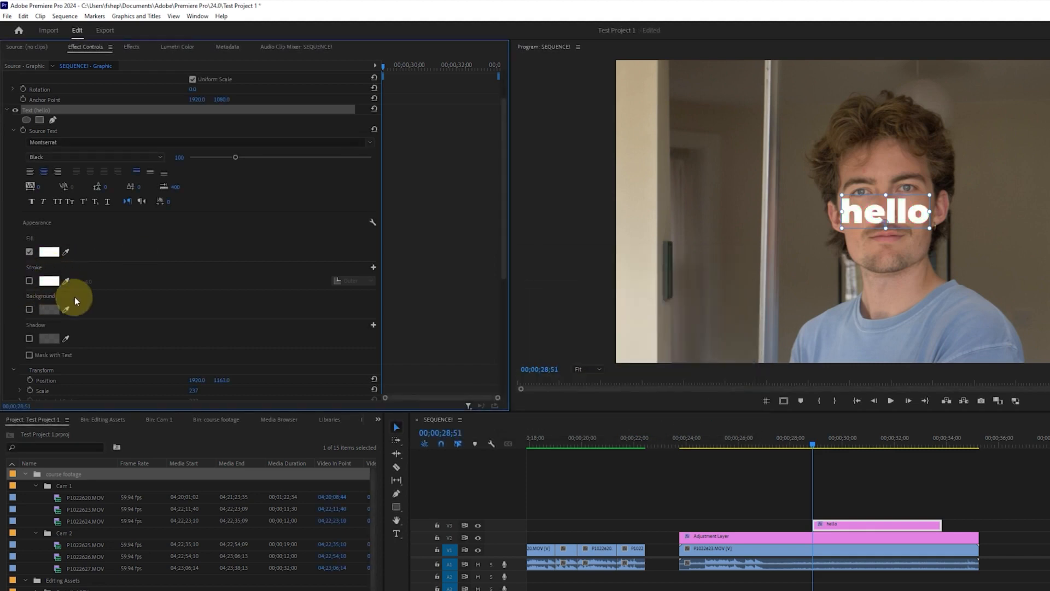
# - Enable an outer stroke on the hello text and colour it black (000000)
pyautogui.click(30, 282)
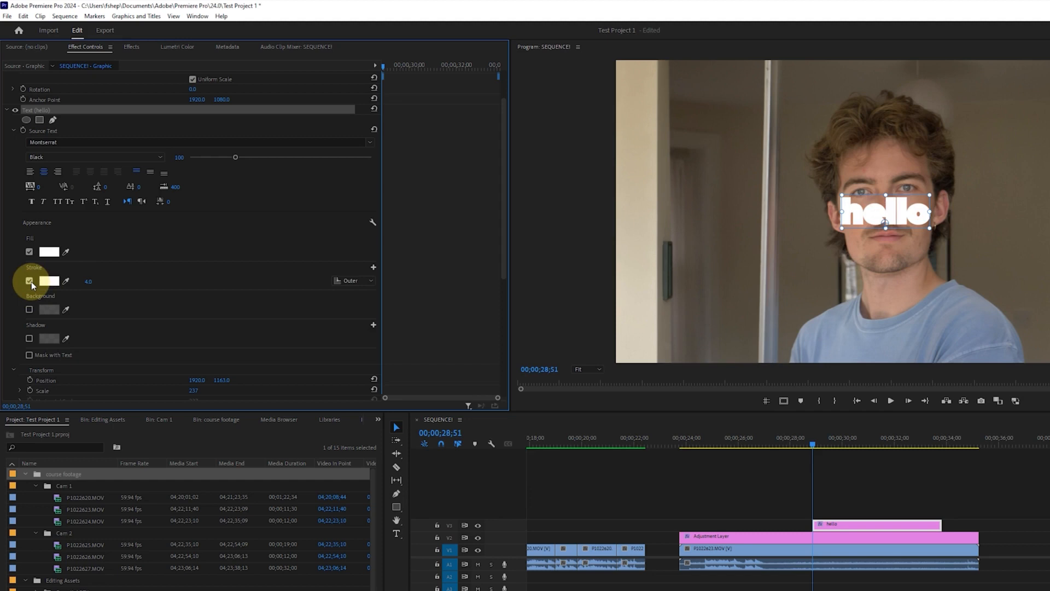
pyautogui.click(49, 280)
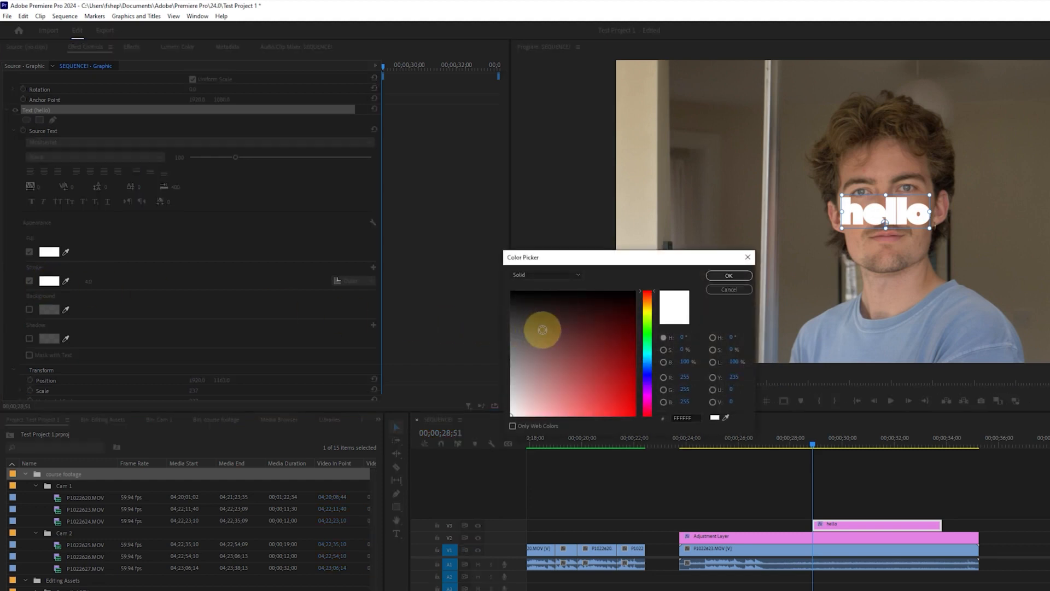
pyautogui.moveTo(569, 335)
pyautogui.mouseDown()
pyautogui.moveTo(518, 291)
pyautogui.moveTo(550, 284)
pyautogui.mouseUp()
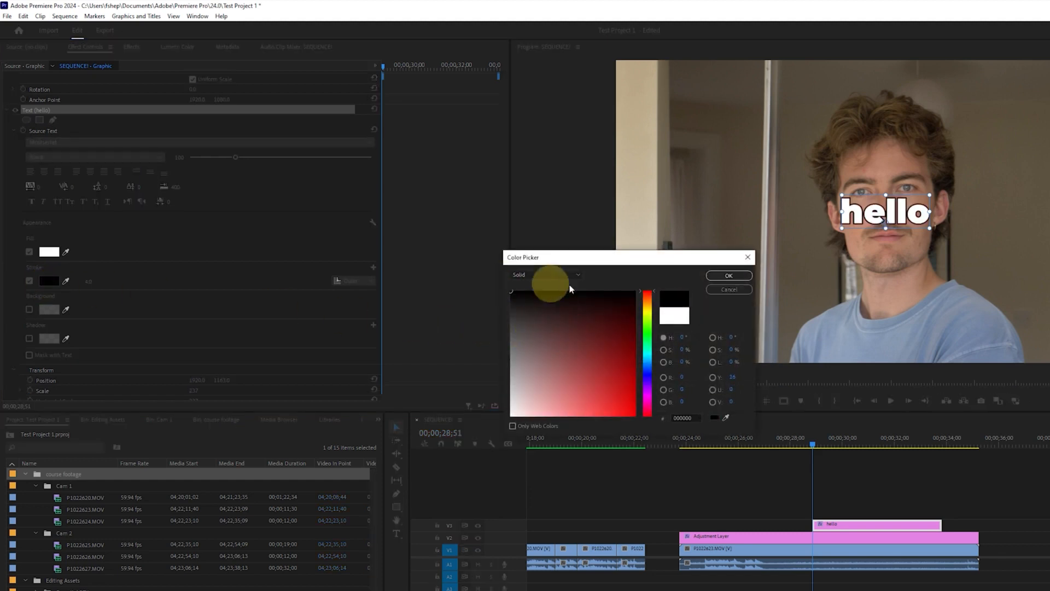
pyautogui.click(734, 277)
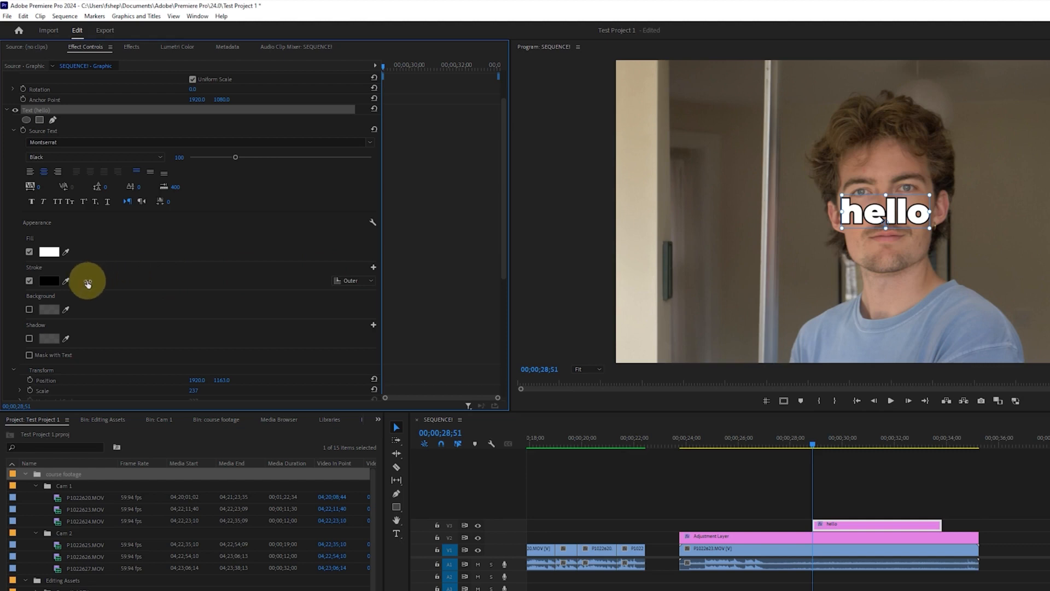
# - Try different stroke thicknesses on the hello text and set the stroke width to 10
pyautogui.moveTo(100, 281)
pyautogui.mouseDown()
pyautogui.moveTo(137, 281)
pyautogui.moveTo(94, 281)
pyautogui.mouseUp()
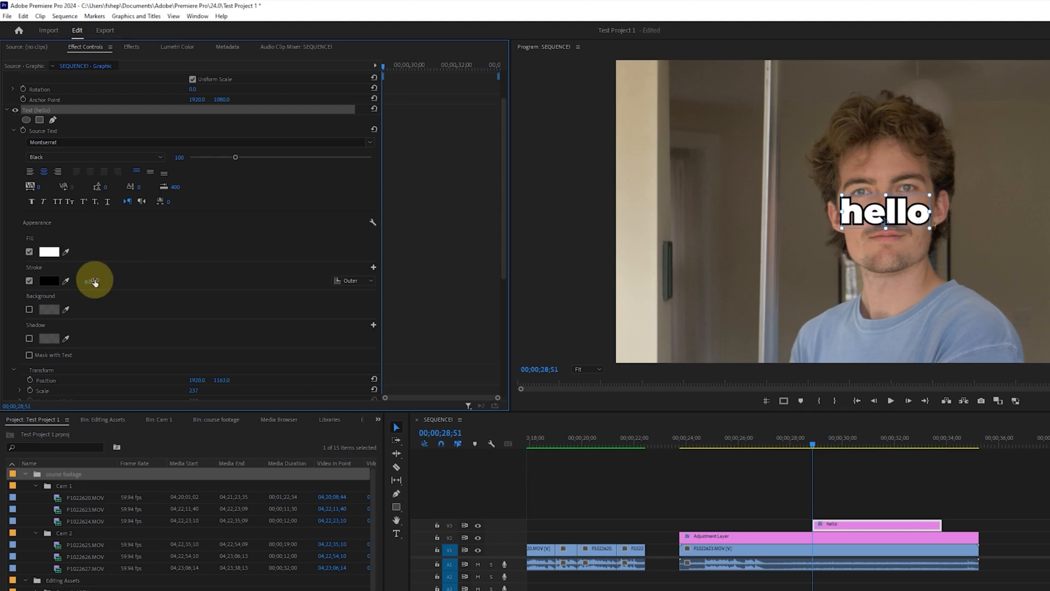
pyautogui.press('Return')
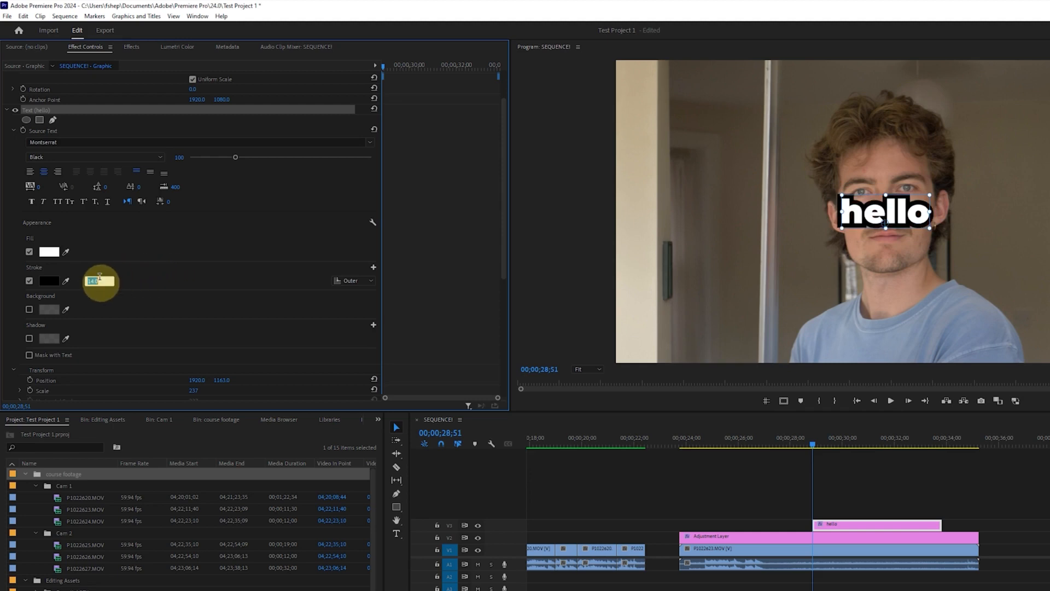
pyautogui.press('Return')
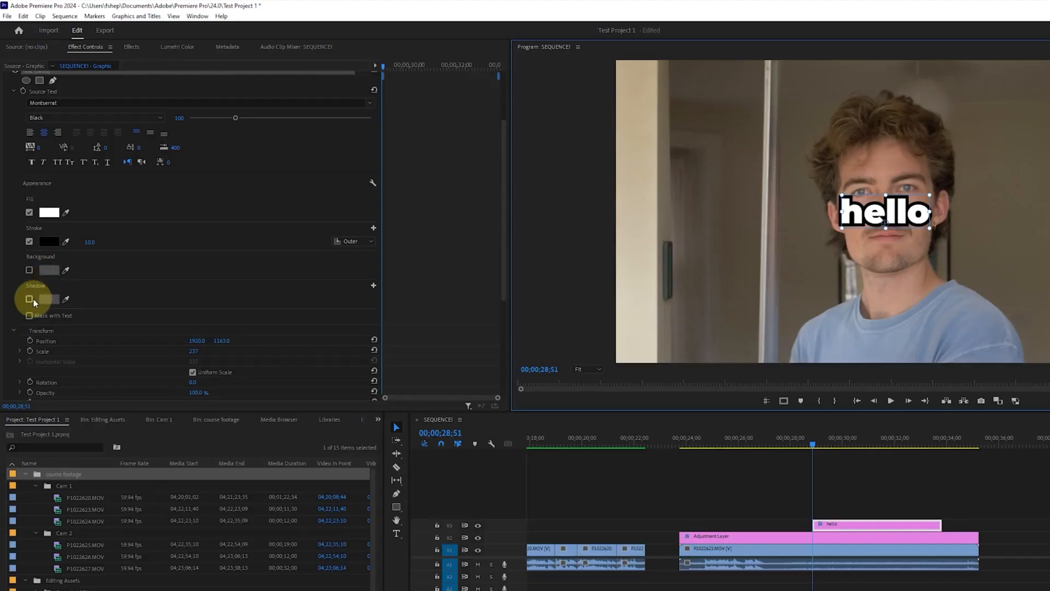
# - Add a dark grey shadow (63% opacity, distance 10.9, blur 140) to the hello text and move the text down to about 1914, 1816
pyautogui.click(30, 300)
pyautogui.scroll(-2, 200, 281)
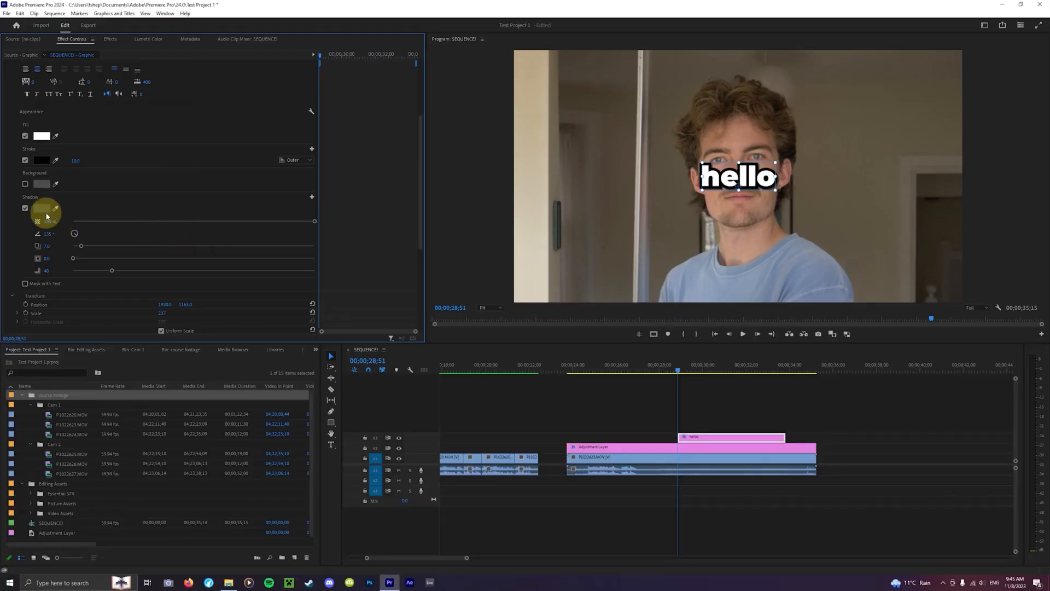
pyautogui.click(43, 210)
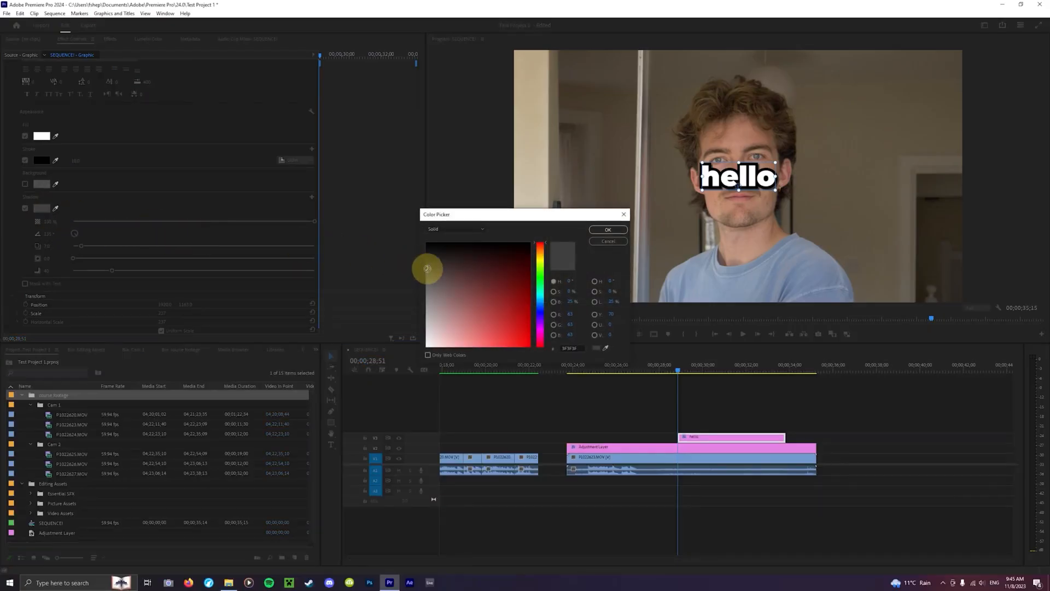
pyautogui.moveTo(427, 268); pyautogui.dragTo(422, 253)
pyautogui.click(588, 232)
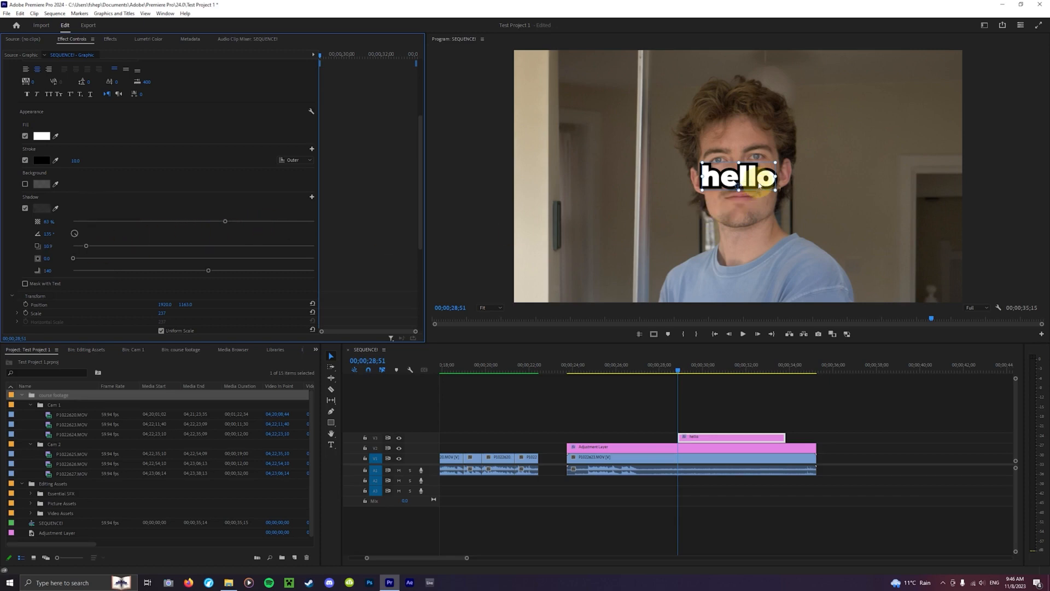
pyautogui.moveTo(759, 186); pyautogui.dragTo(753, 255)
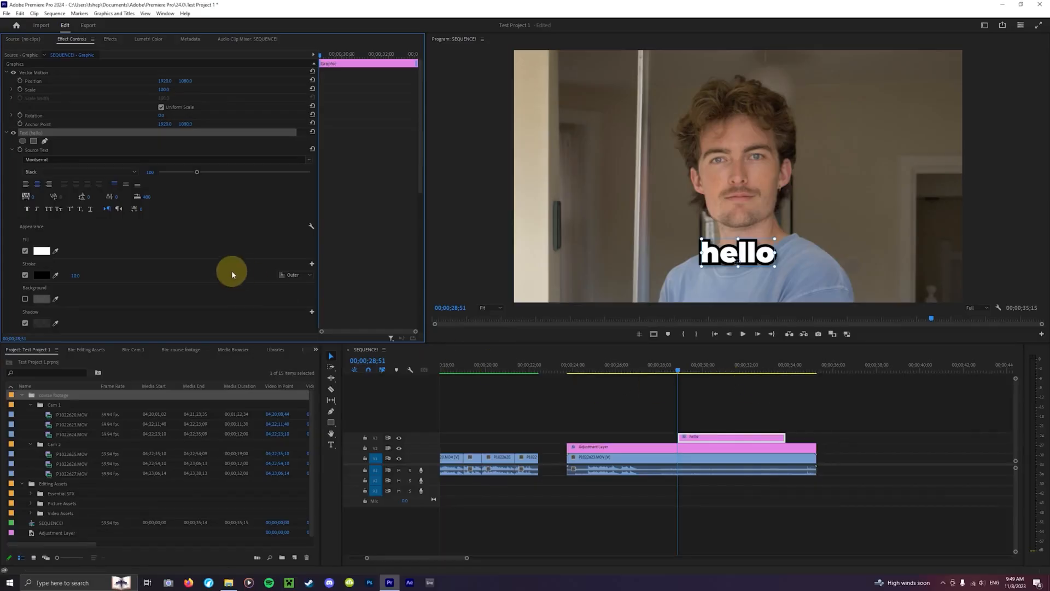
# - Collapse the Motion, Opacity and Vector Motion properties of the title graphic
pyautogui.scroll(-5, 228, 270)
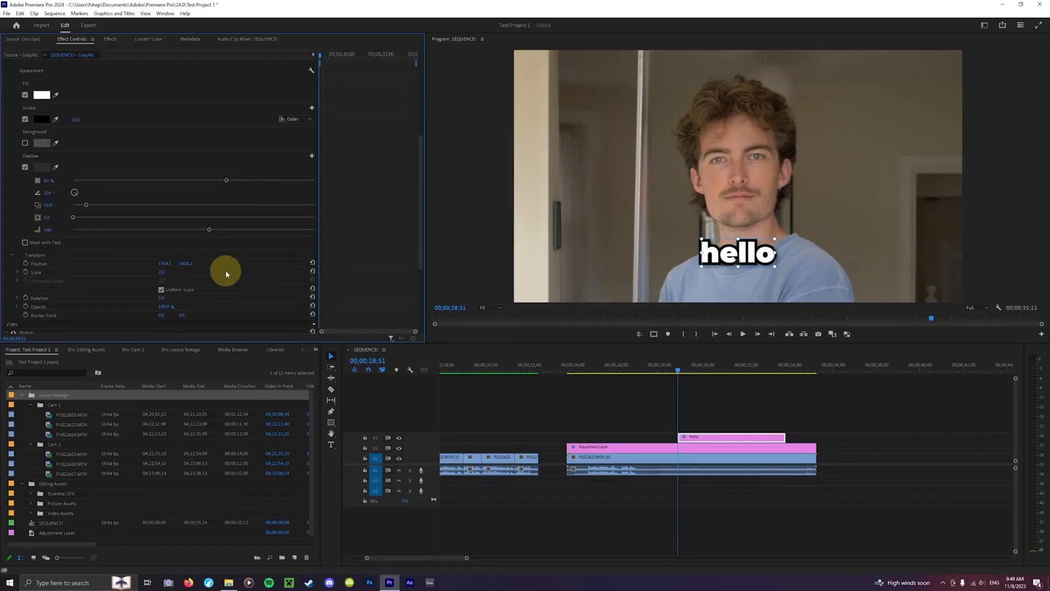
pyautogui.scroll(-2, 225, 270)
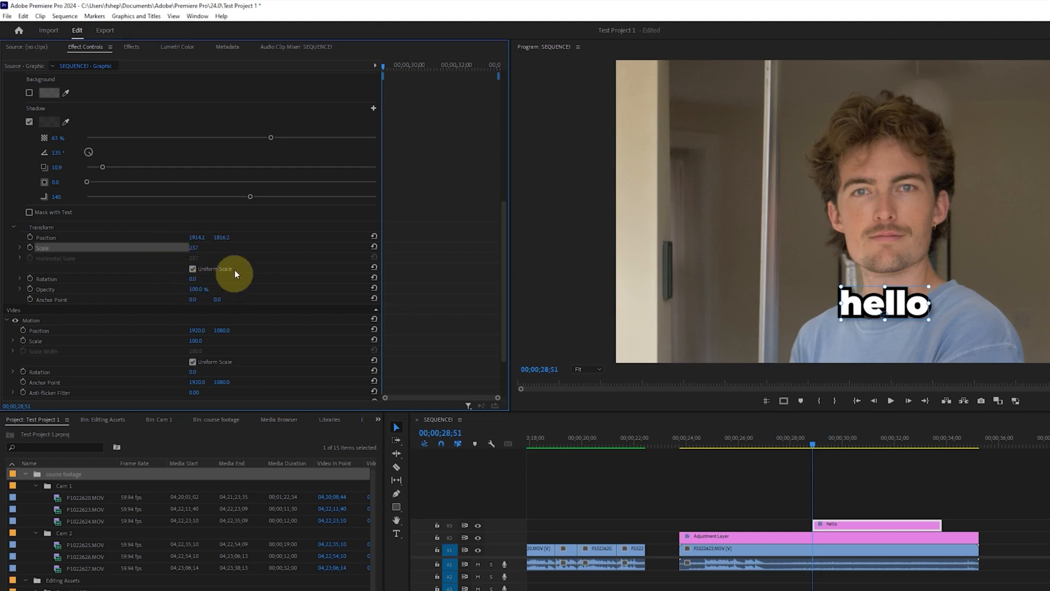
pyautogui.scroll(-3, 187, 274)
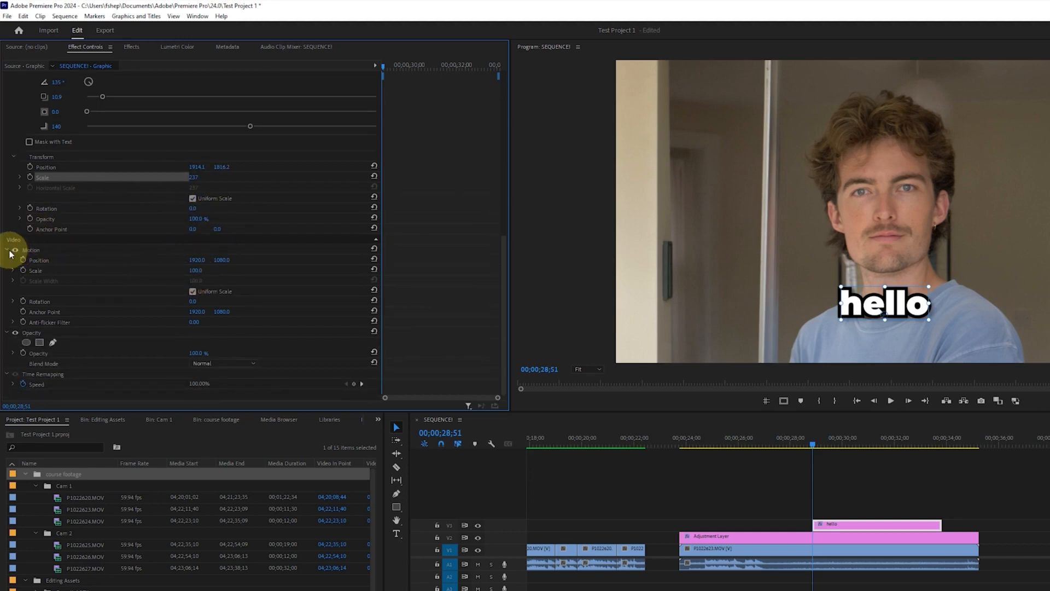
pyautogui.click(8, 250)
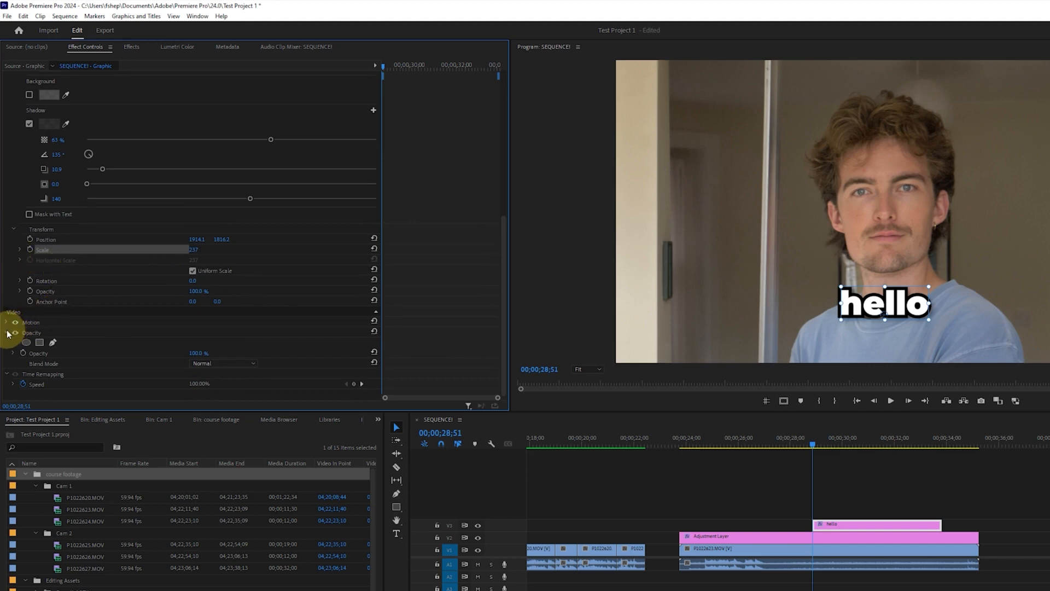
pyautogui.scroll(11, 12, 329)
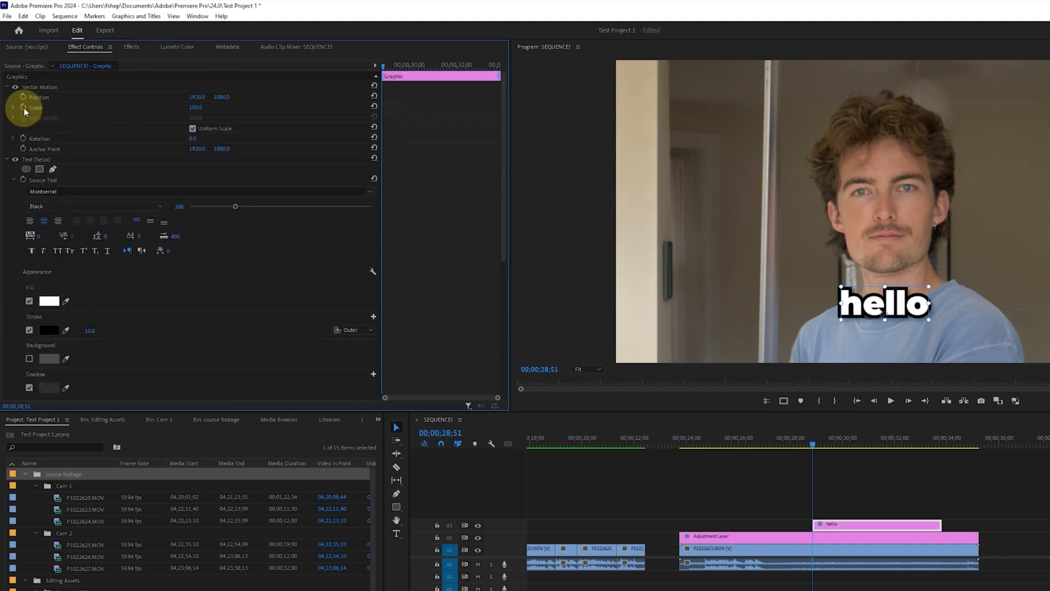
pyautogui.click(7, 88)
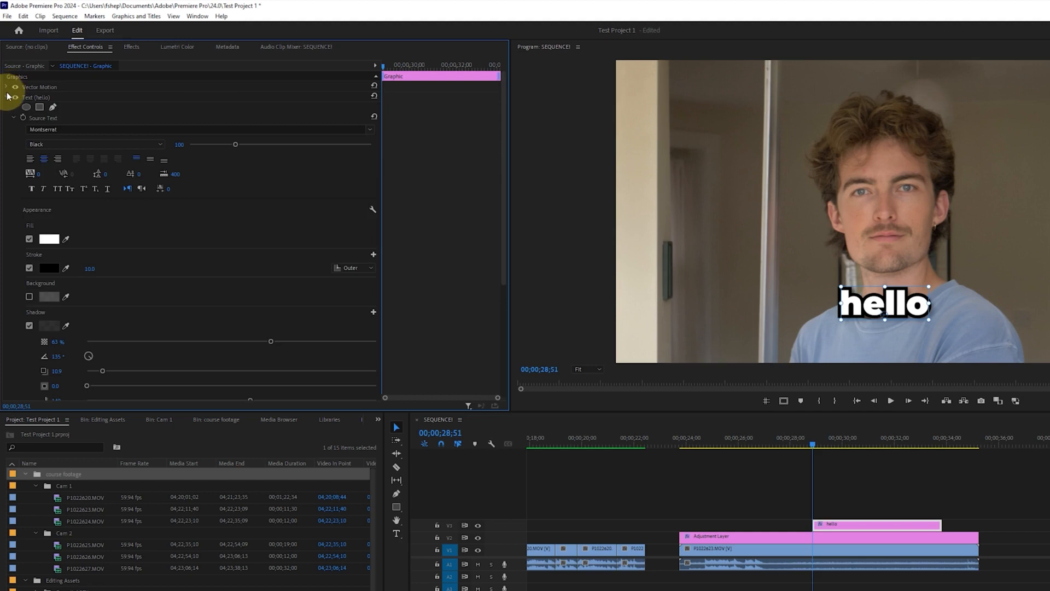
# - Set the hello text's transform scale to 240 and start animating it with a keyframe at 00;00;28;51
pyautogui.scroll(-5, 82, 175)
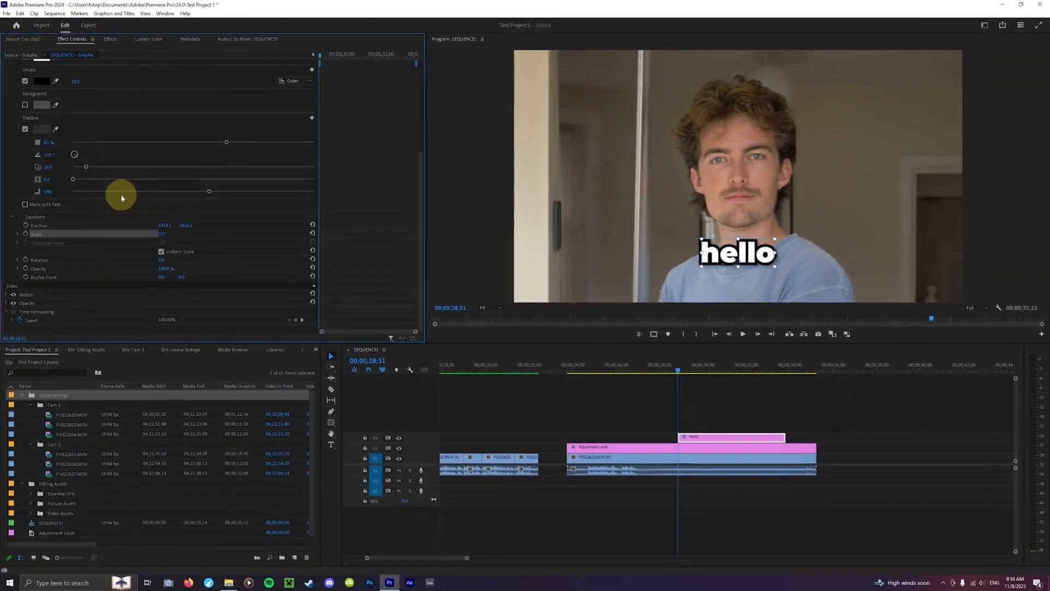
pyautogui.scroll(3, 123, 205)
pyautogui.scroll(-3, 122, 204)
pyautogui.click(164, 234)
pyautogui.write('240')
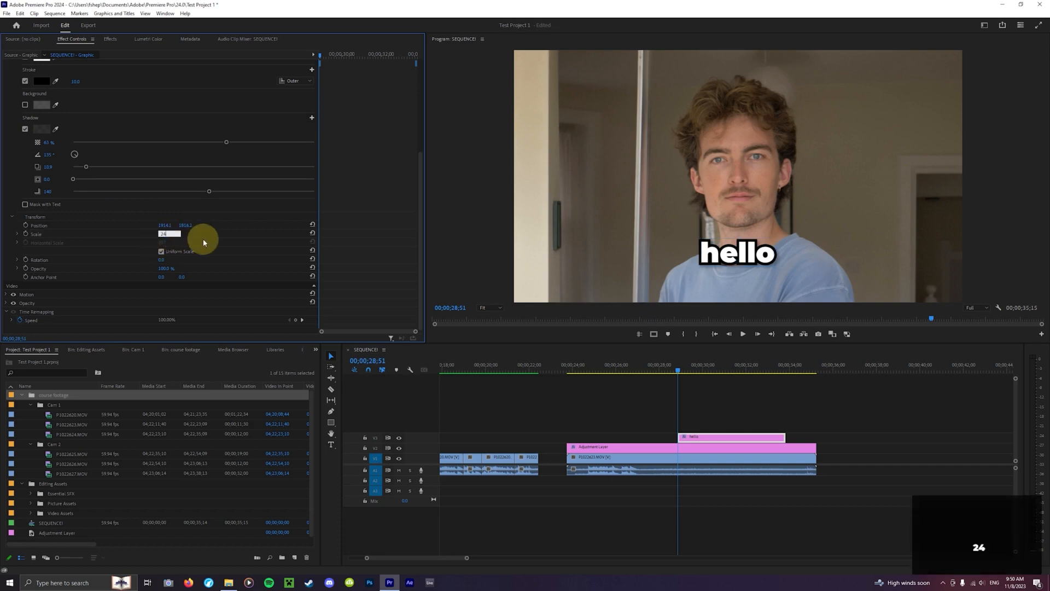
pyautogui.click(248, 242)
pyautogui.click(153, 233)
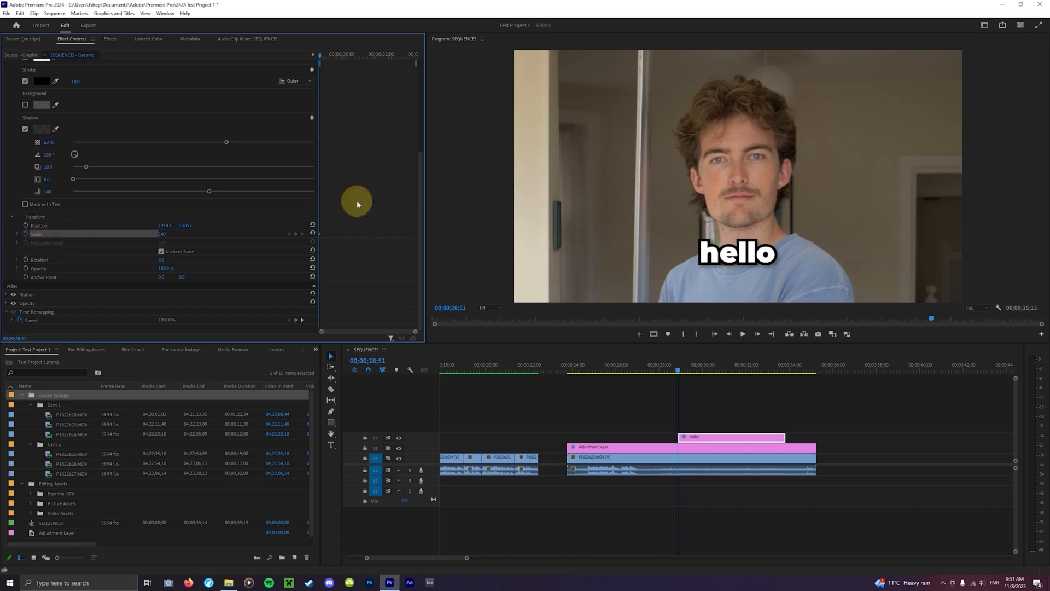
# - Add two more scale keyframes to the hello text, at 00;00;28;55 and 00;00;28;58
pyautogui.press('Right')
pyautogui.press('Right')
pyautogui.press('Right')
pyautogui.press('Right')
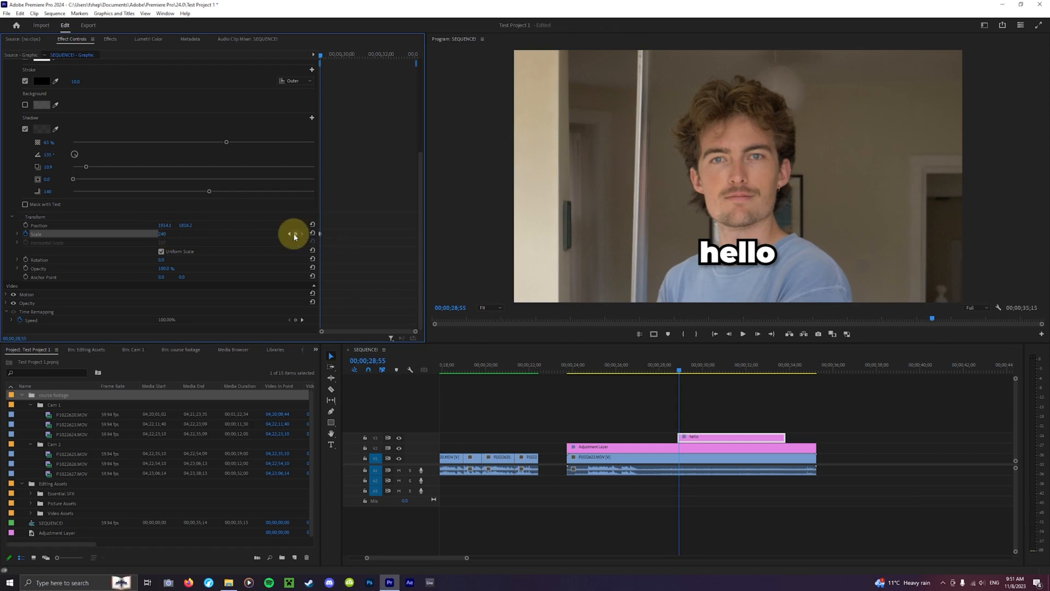
pyautogui.press('Right')
pyautogui.press('Right')
pyautogui.press('Right')
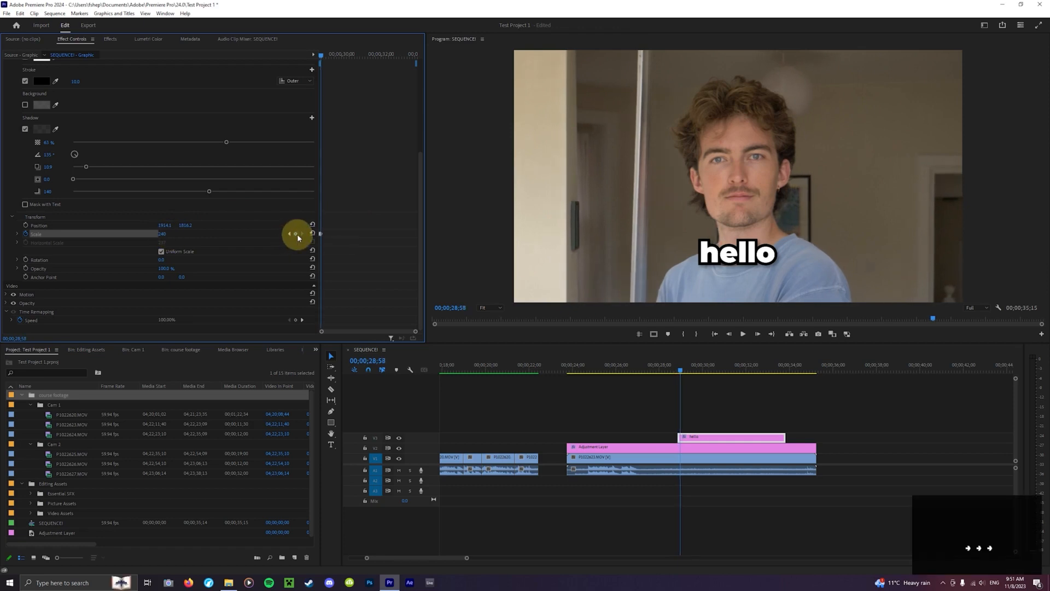
pyautogui.click(298, 236)
# - Step frame by frame between the three scale keyframes to examine their spacing, and return to the first one
pyautogui.press('=')
pyautogui.press('=')
pyautogui.press('=')
pyautogui.press('=')
pyautogui.press('=')
pyautogui.press('=')
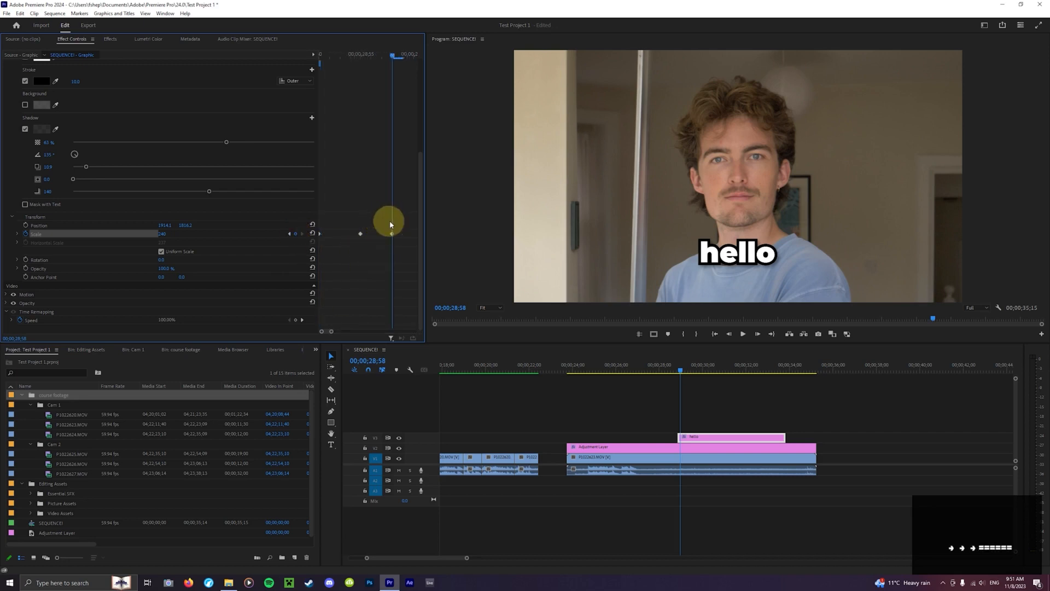
pyautogui.press('Left')
pyautogui.press('Left')
pyautogui.press('Left')
pyautogui.press('Left')
pyautogui.press('Left')
pyautogui.press('Left')
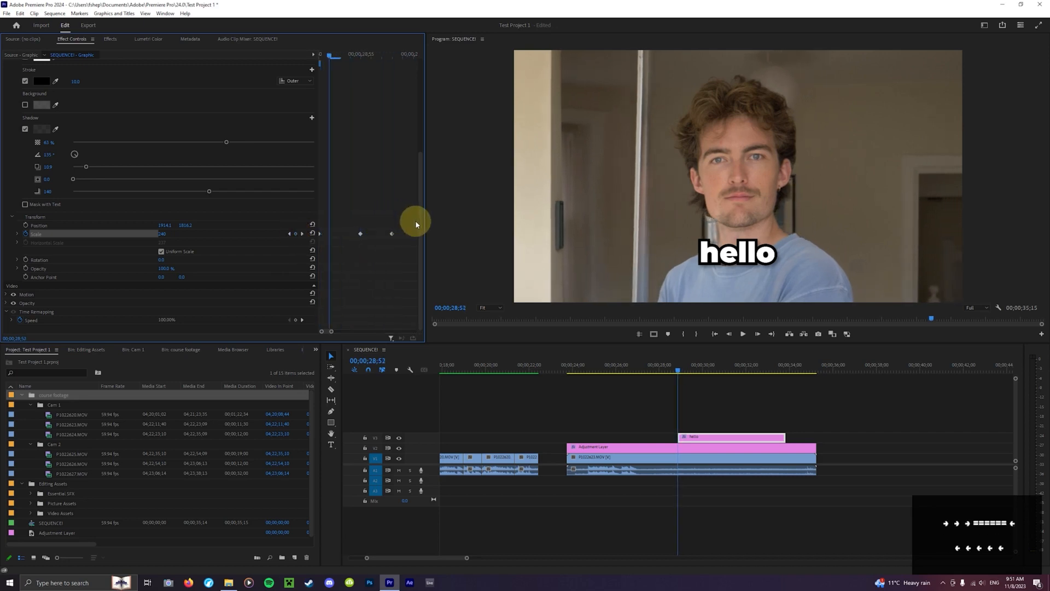
pyautogui.press('Right')
pyautogui.press('Right')
pyautogui.press('Right')
pyautogui.press('Right')
pyautogui.press('Right')
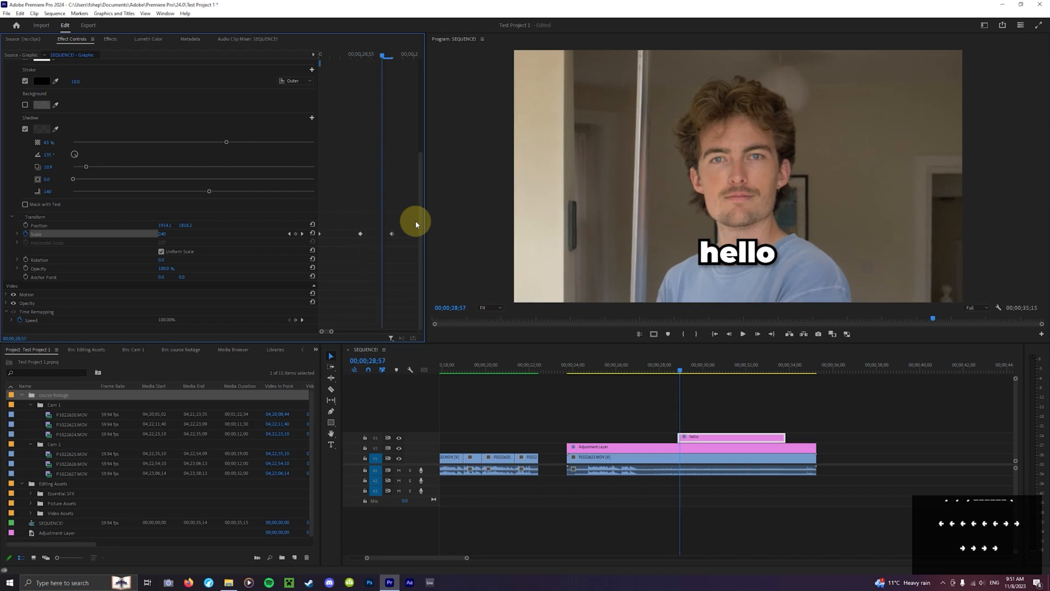
pyautogui.moveTo(386, 53); pyautogui.dragTo(317, 105)
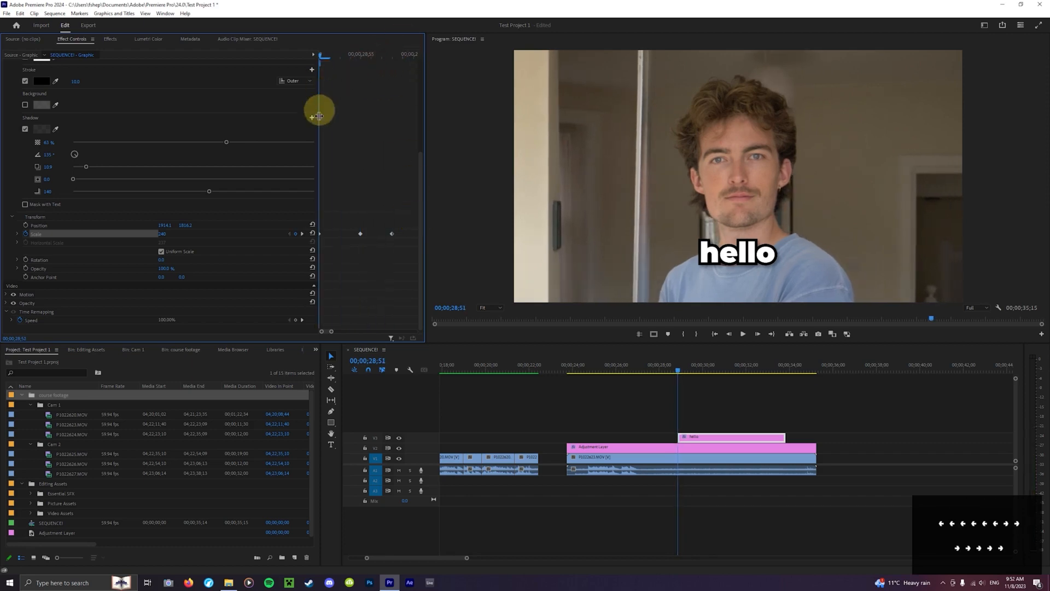
# - Jump through the scale keyframes from first to last and back to the first, twice
pyautogui.click(301, 236)
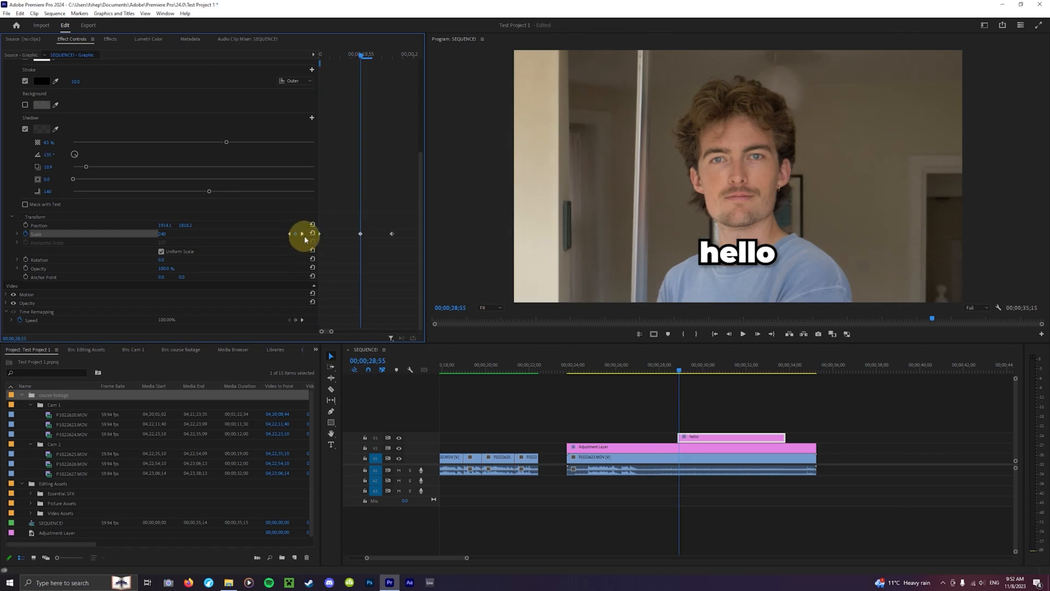
pyautogui.click(303, 234)
pyautogui.click(290, 235)
pyautogui.click(290, 236)
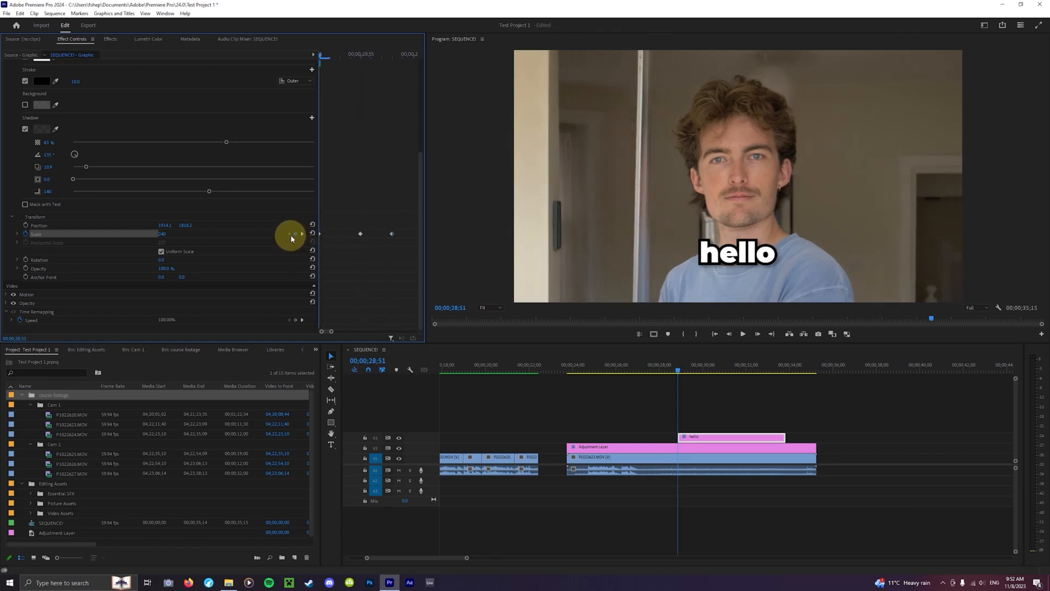
pyautogui.click(302, 235)
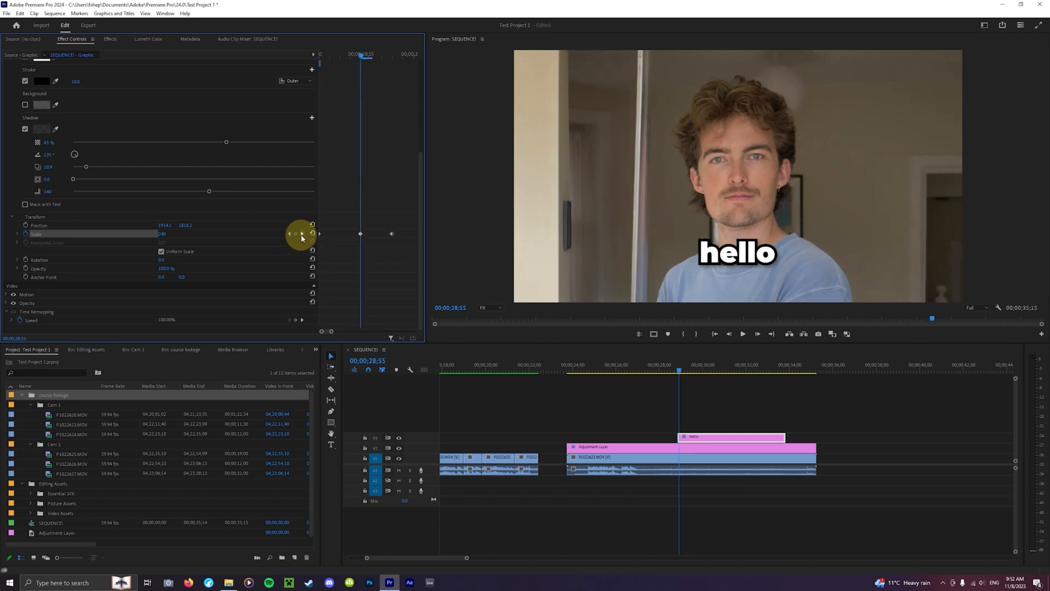
pyautogui.click(302, 235)
pyautogui.click(290, 235)
pyautogui.click(290, 235)
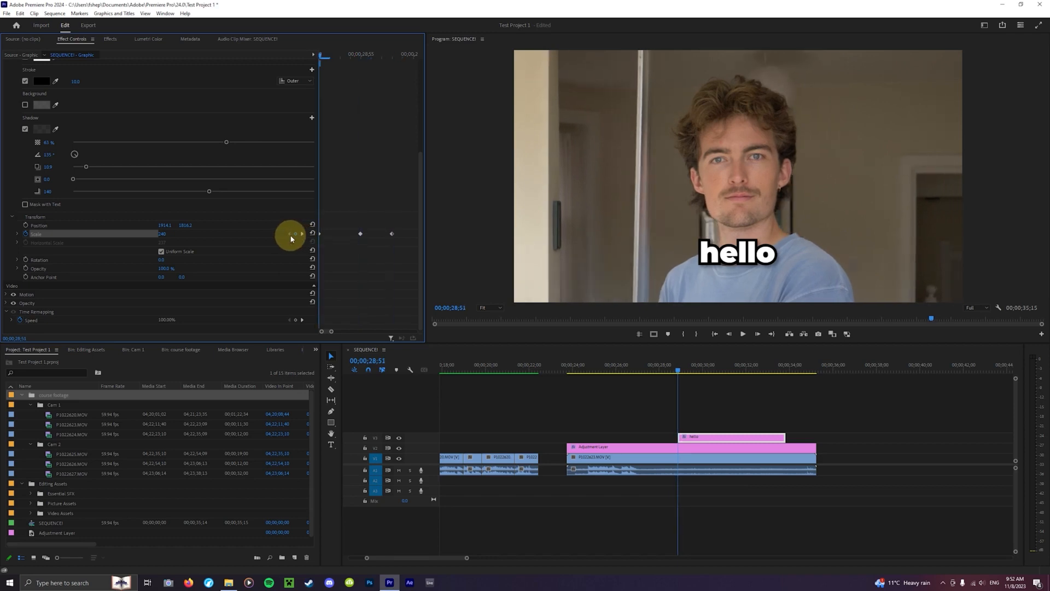
# - Set the hello text's scale to 180 at the first keyframe and 260 at the middle keyframe, and scrub the animation
pyautogui.click(168, 234)
pyautogui.write('180')
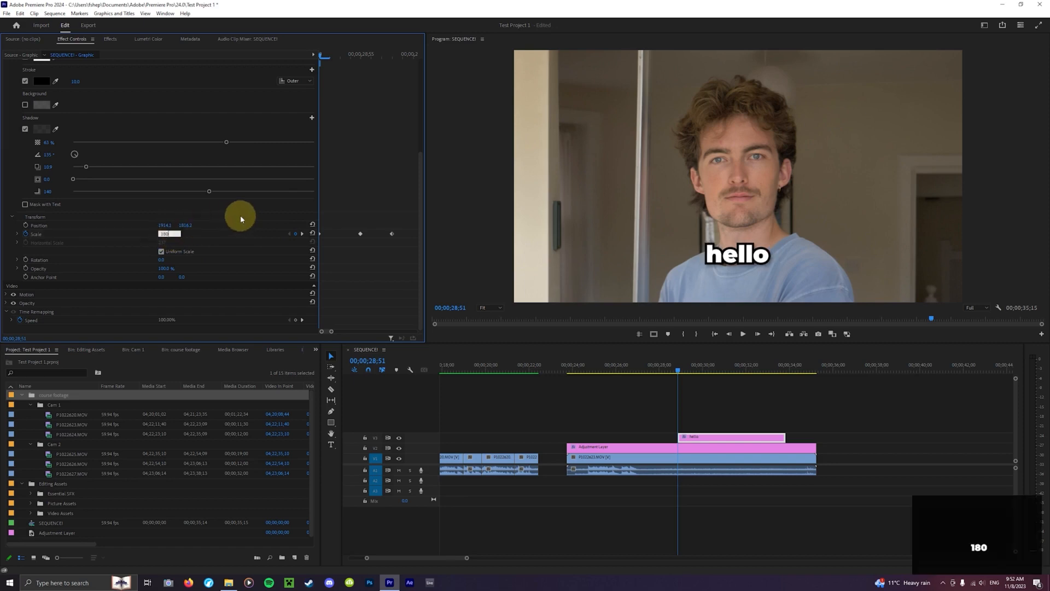
pyautogui.click(302, 233)
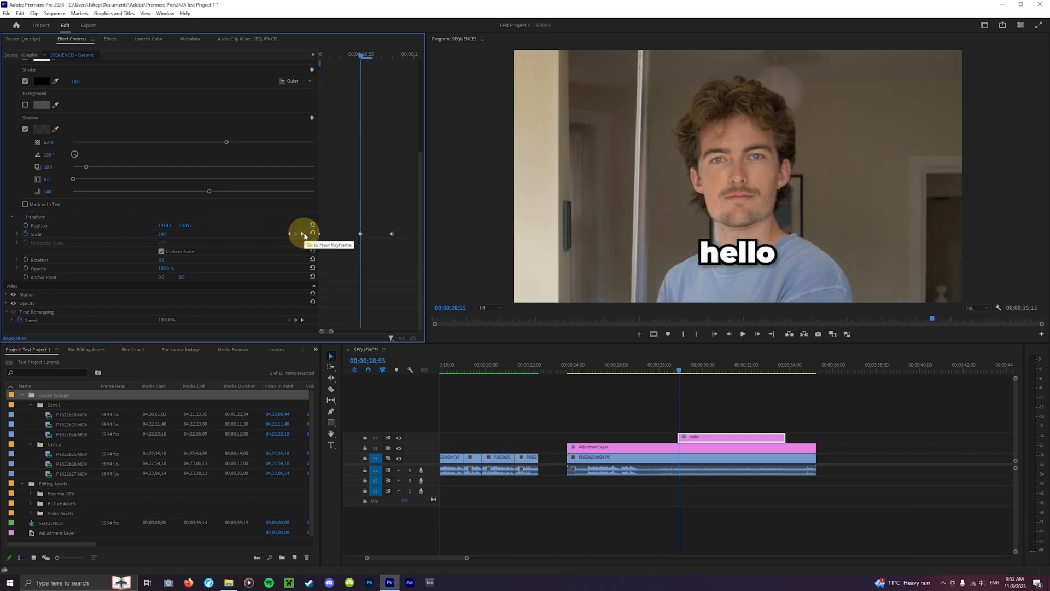
pyautogui.click(163, 233)
pyautogui.write('2')
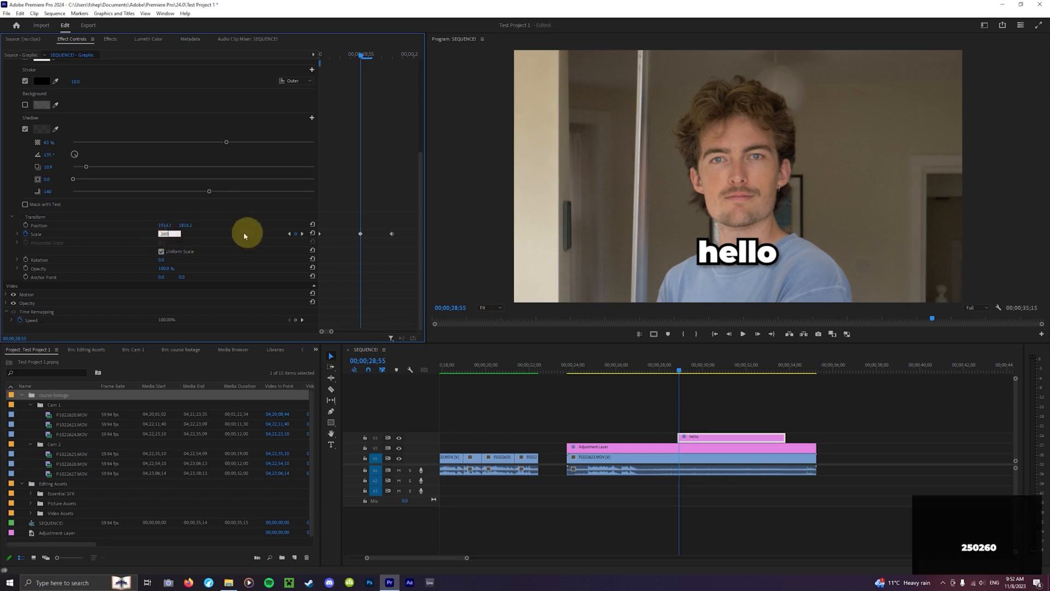
pyautogui.press('Return')
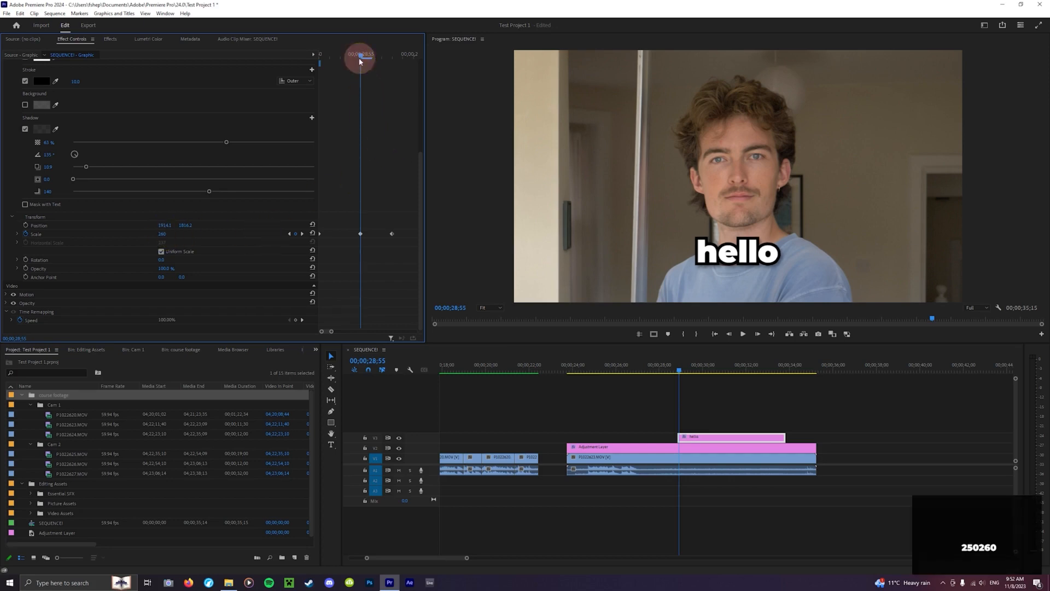
pyautogui.moveTo(360, 61); pyautogui.dragTo(359, 94)
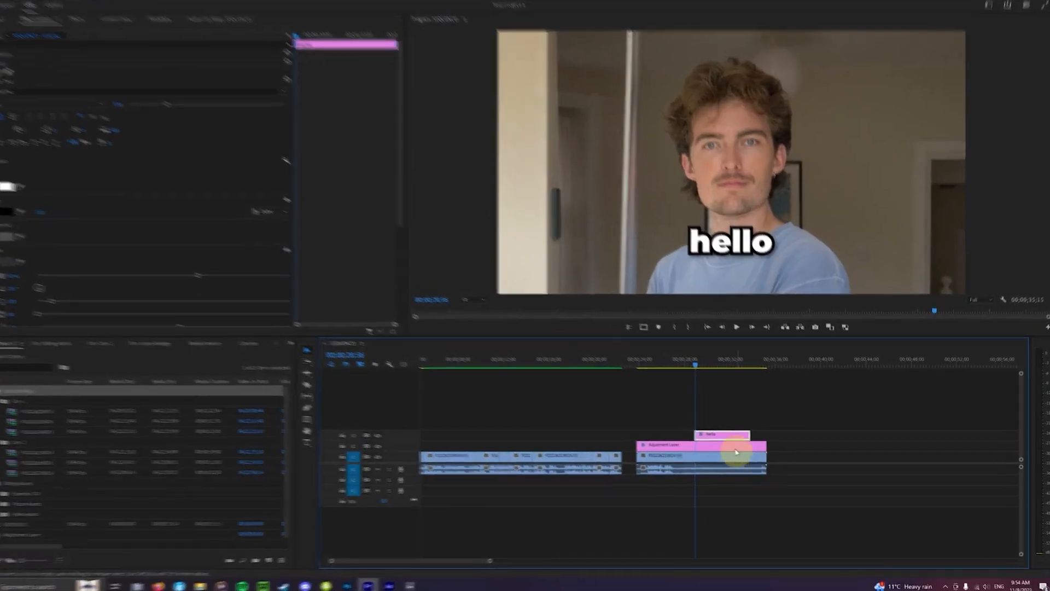
# - Duplicate the hello text clip on track V3 so that the copy starts shortly after the original, overwriting its remainder
pyautogui.moveTo(658, 418)
pyautogui.mouseDown()
pyautogui.moveTo(671, 415)
pyautogui.moveTo(670, 425)
pyautogui.mouseUp()
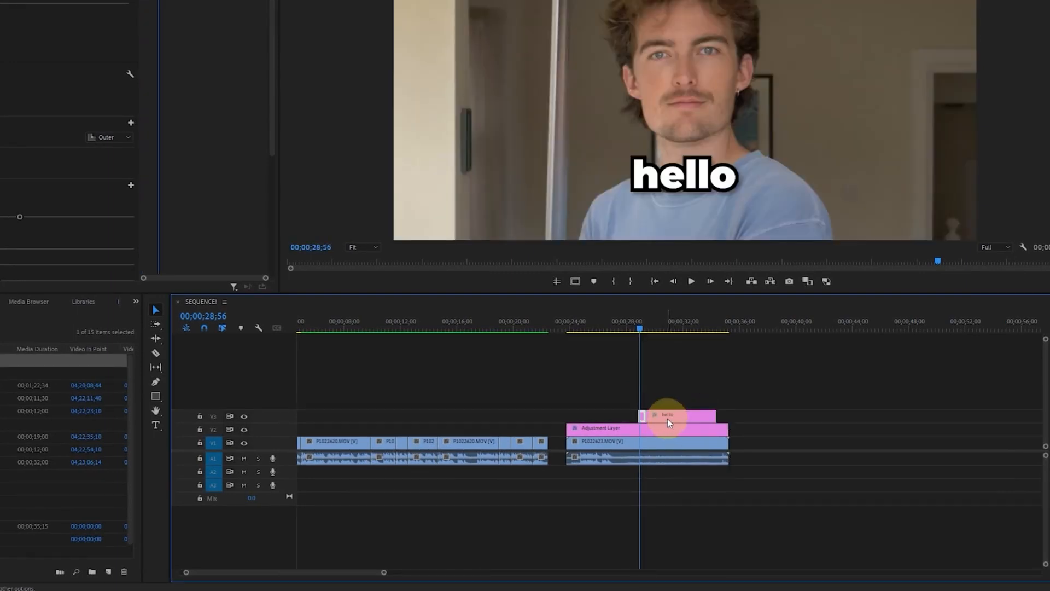
pyautogui.press('=')
pyautogui.press('=')
pyautogui.press('=')
pyautogui.press('-')
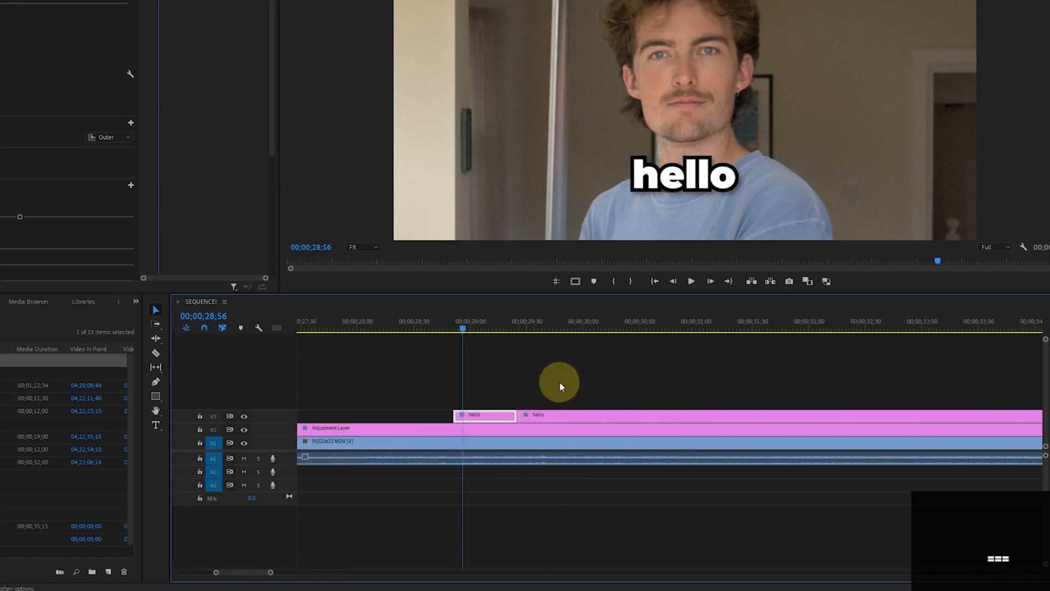
# - Change the text of the duplicated hello clip to "there!"
pyautogui.click(587, 413)
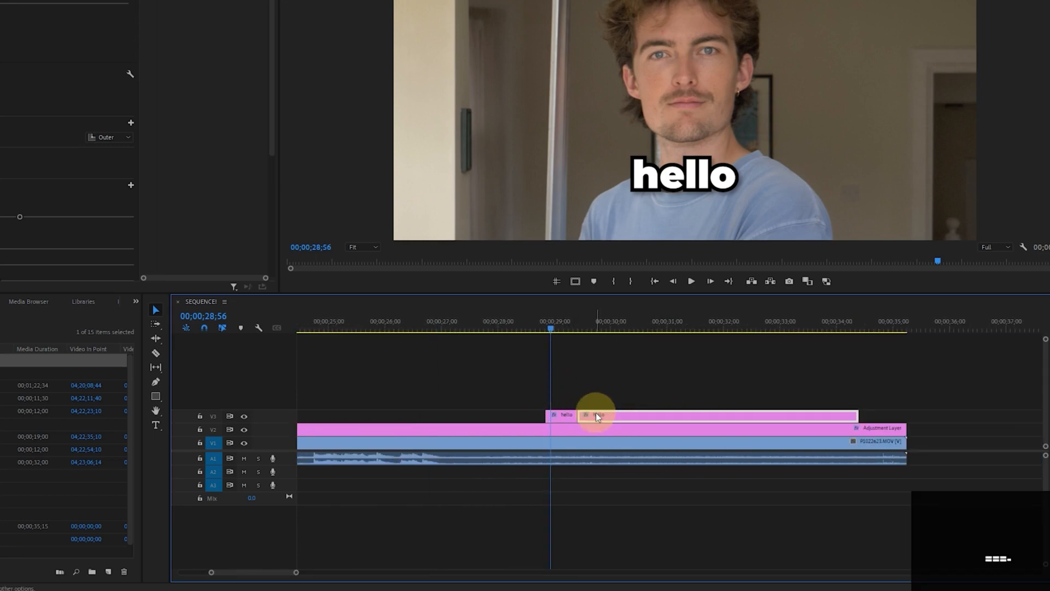
pyautogui.click(588, 324)
pyautogui.doubleClick(684, 184)
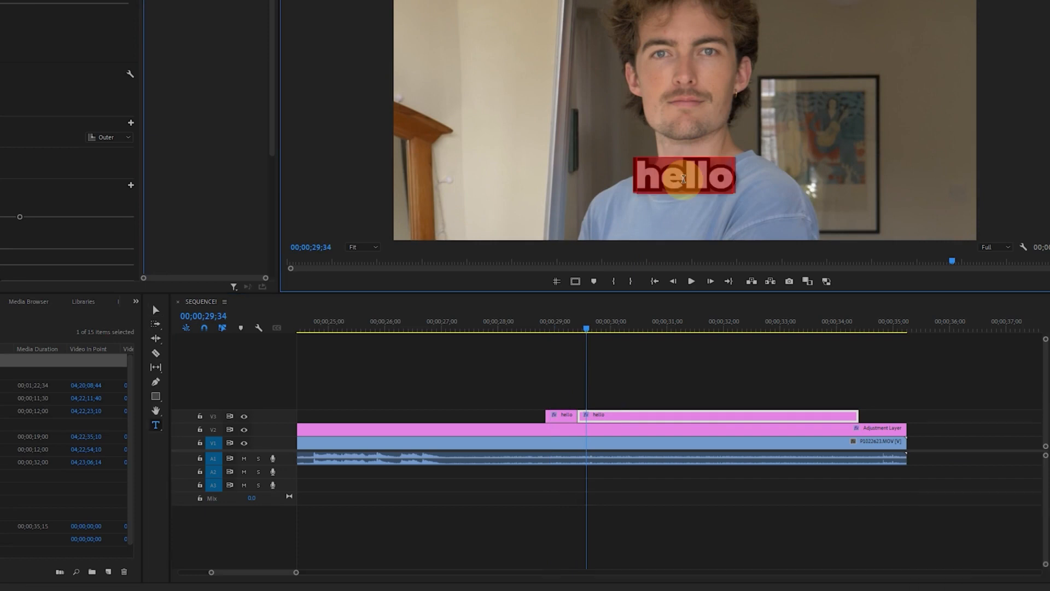
pyautogui.write('there!')
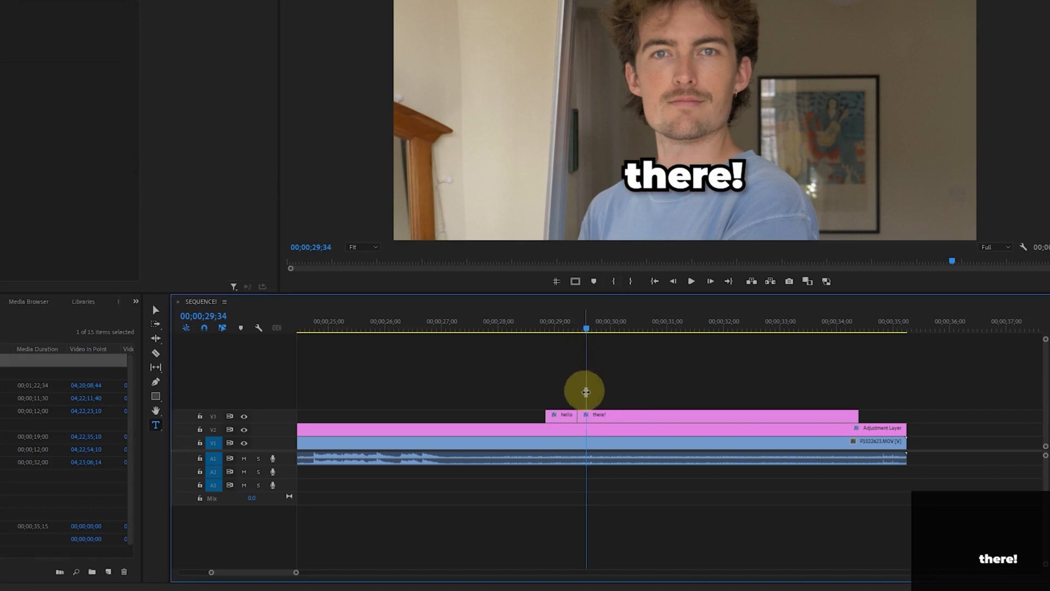
# - Move the "there!" clip earlier over the end of the hello clip, and play both titles several times from just before hello
pyautogui.click(606, 417)
pyautogui.moveTo(606, 417); pyautogui.dragTo(587, 418)
pyautogui.click(544, 328)
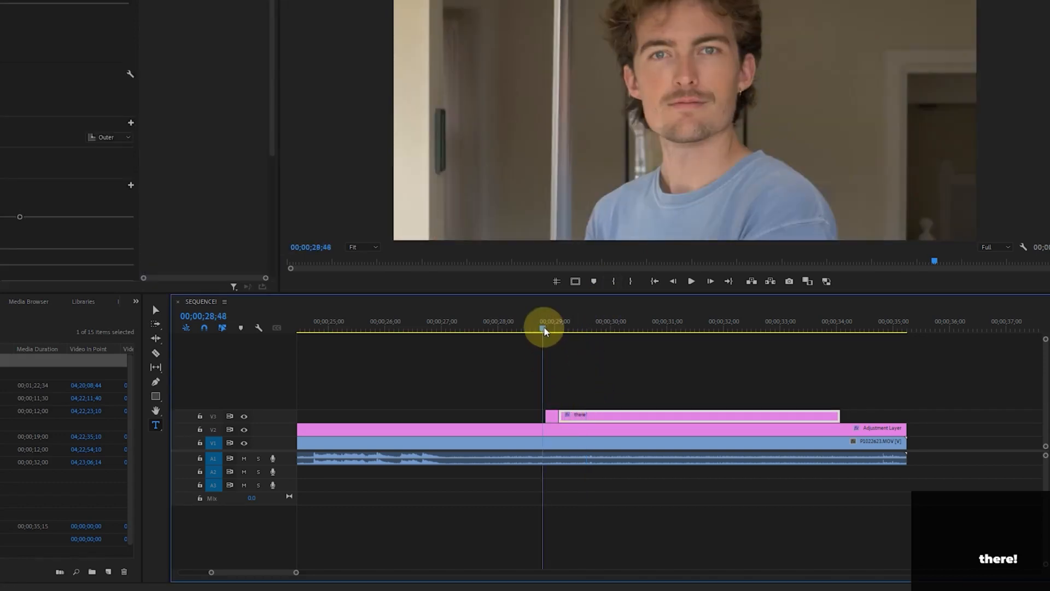
pyautogui.press('space')
pyautogui.click(544, 328)
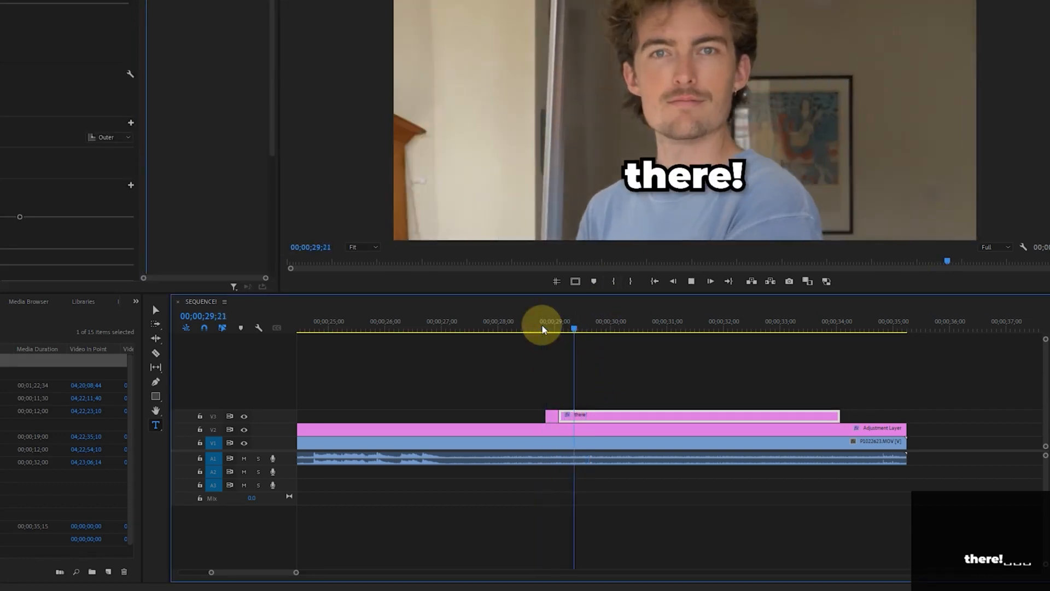
pyautogui.click(543, 328)
pyautogui.click(542, 328)
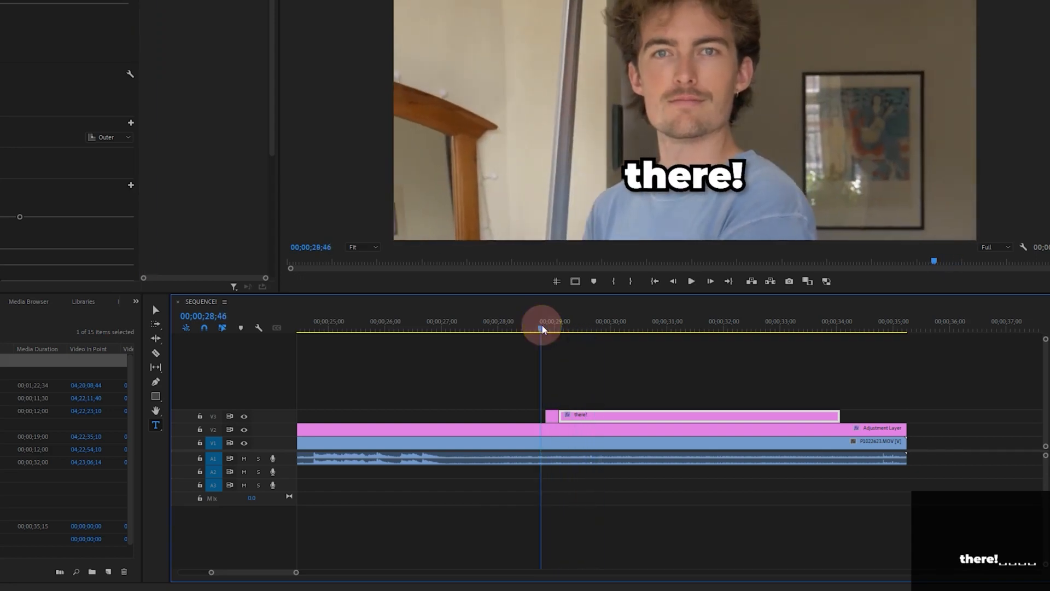
pyautogui.click(542, 328)
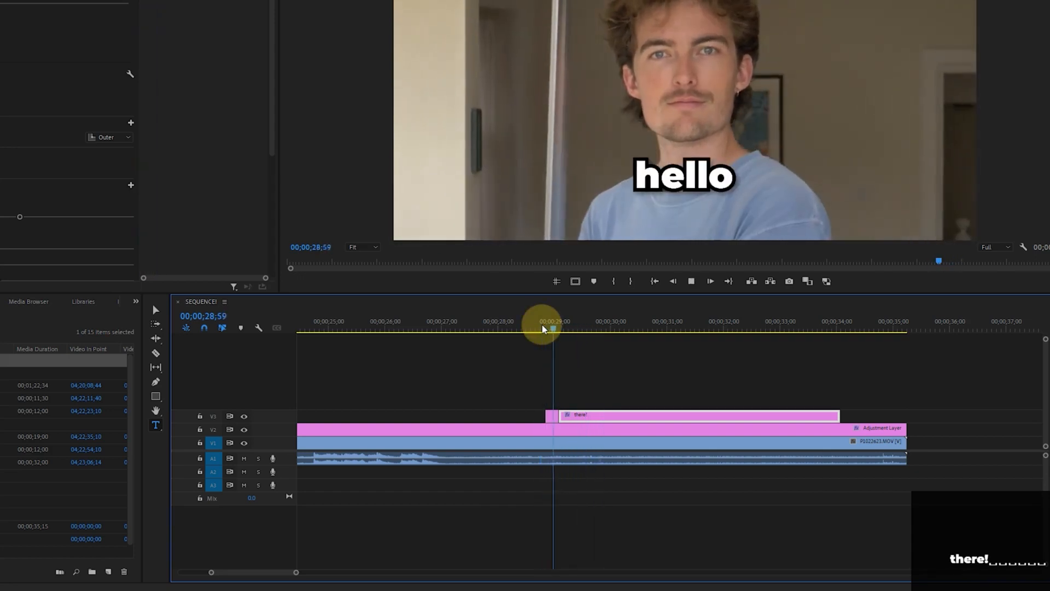
pyautogui.click(542, 328)
pyautogui.press('space')
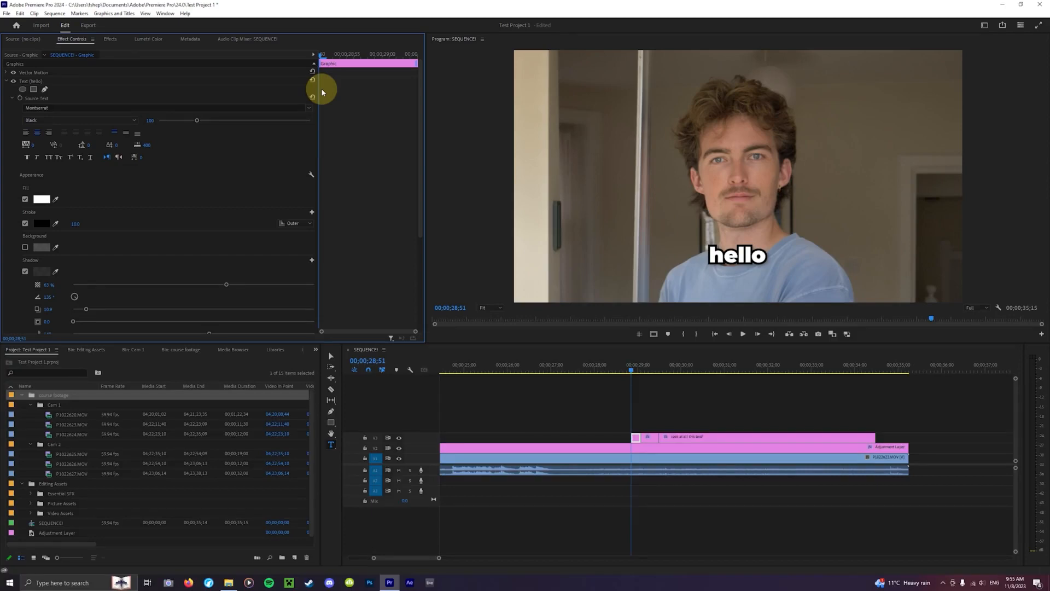
# - Save the hello clip's text effect as a preset named "Text pop-in" with the type Anchor to In Point
pyautogui.click(31, 82)
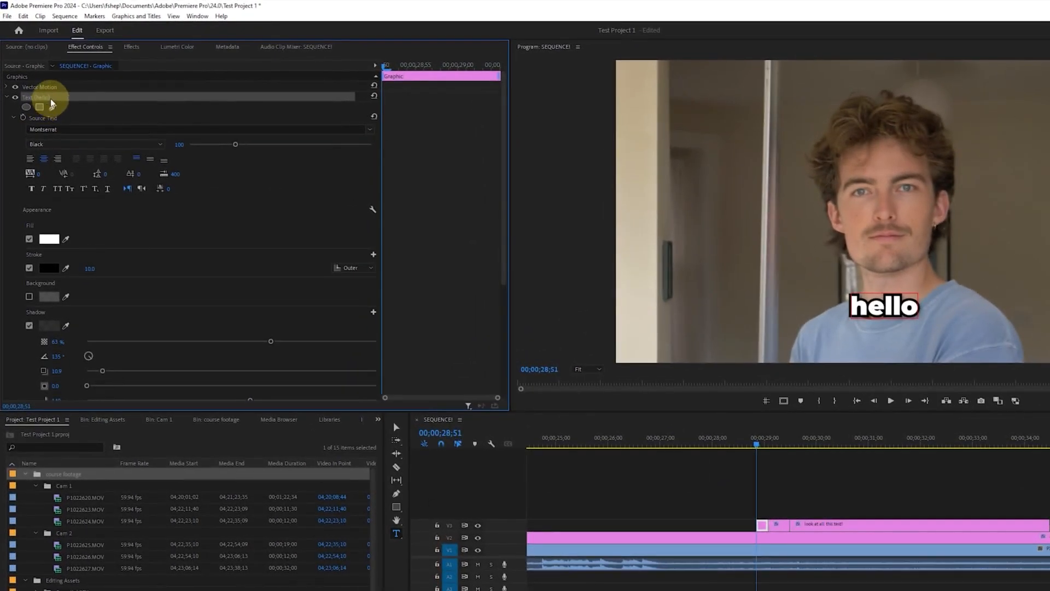
pyautogui.rightClick(52, 103)
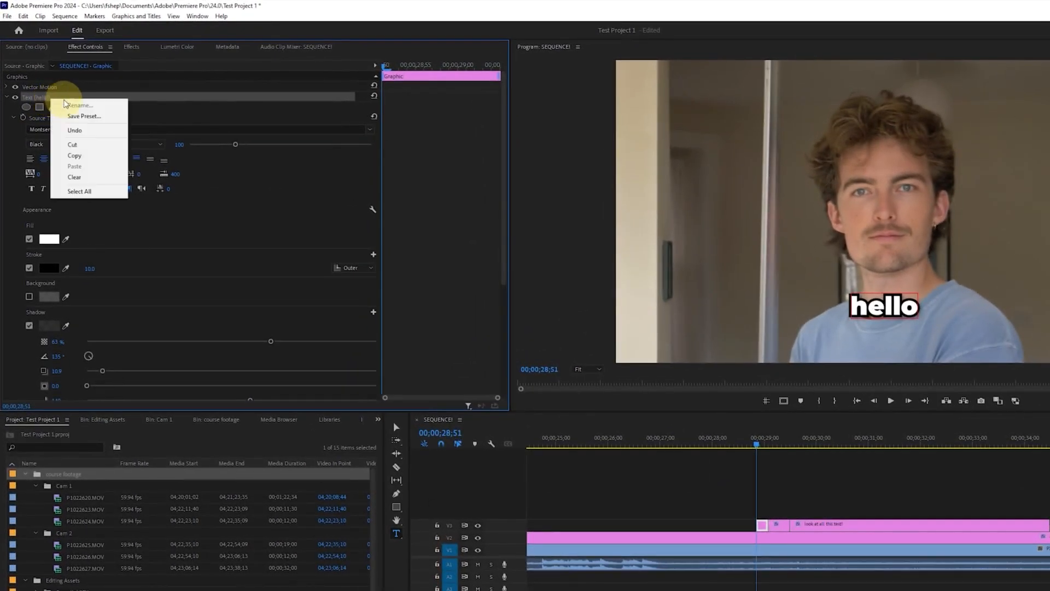
pyautogui.click(96, 117)
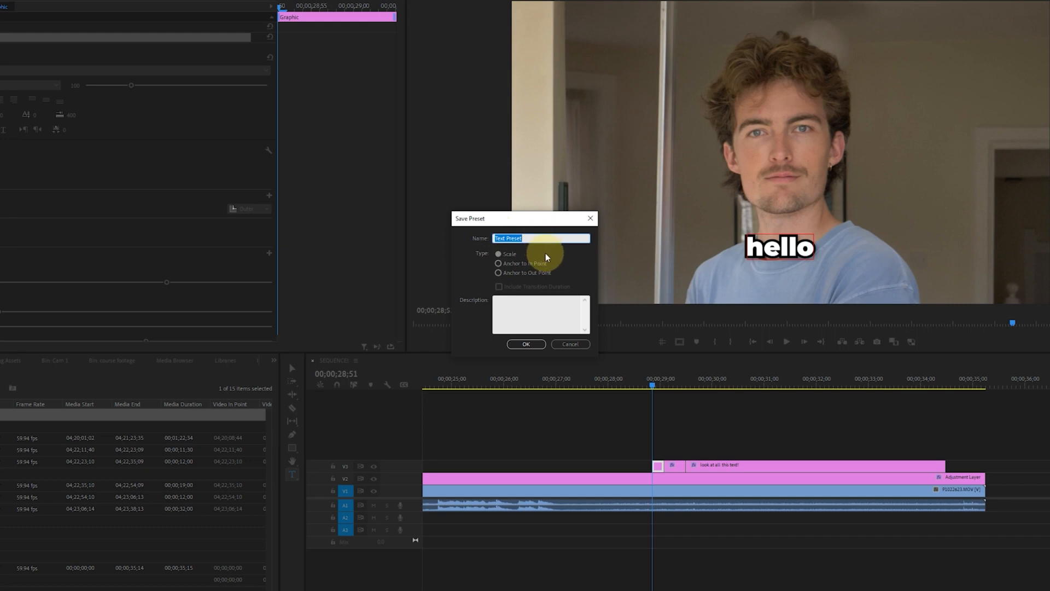
pyautogui.write('Tex')
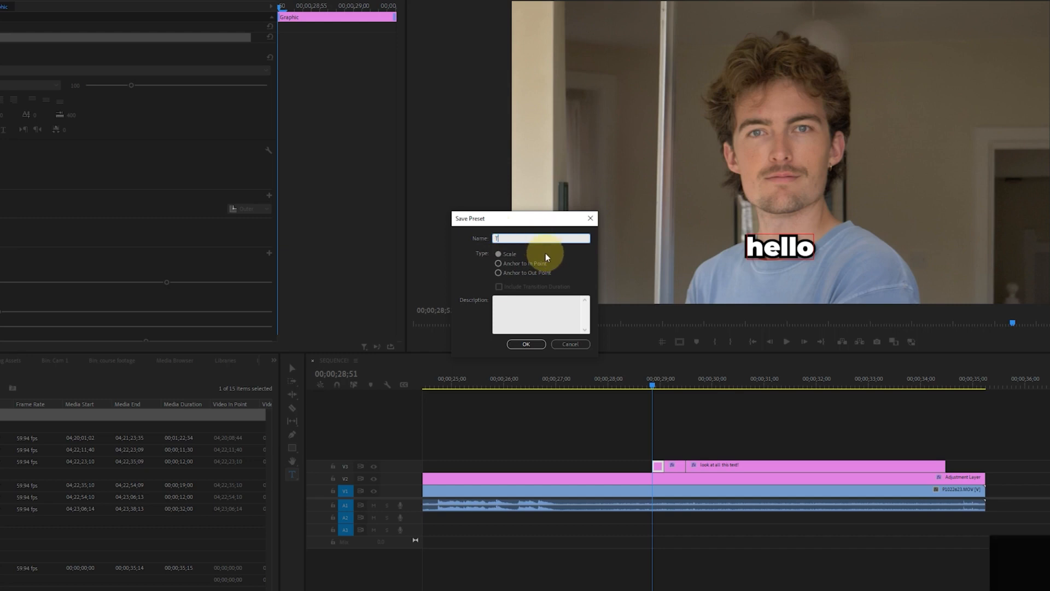
pyautogui.write('t pop-in')
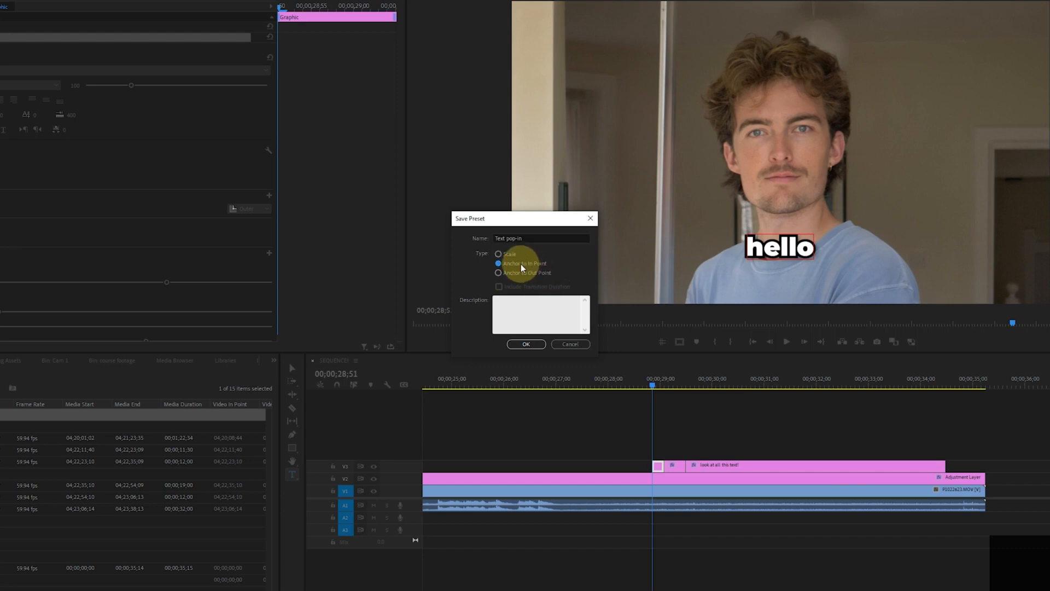
pyautogui.click(525, 344)
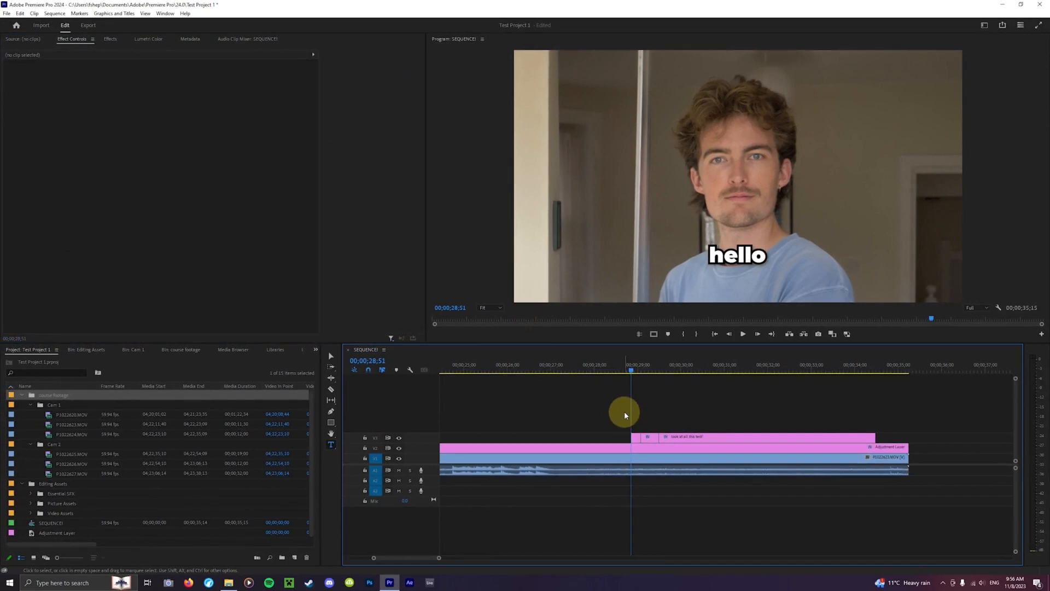
# - Scrub the playhead around the start of the text clips in the sequence
pyautogui.moveTo(633, 370)
pyautogui.mouseDown()
pyautogui.moveTo(672, 379)
pyautogui.moveTo(626, 380)
pyautogui.moveTo(696, 382)
pyautogui.moveTo(638, 390)
pyautogui.mouseUp()
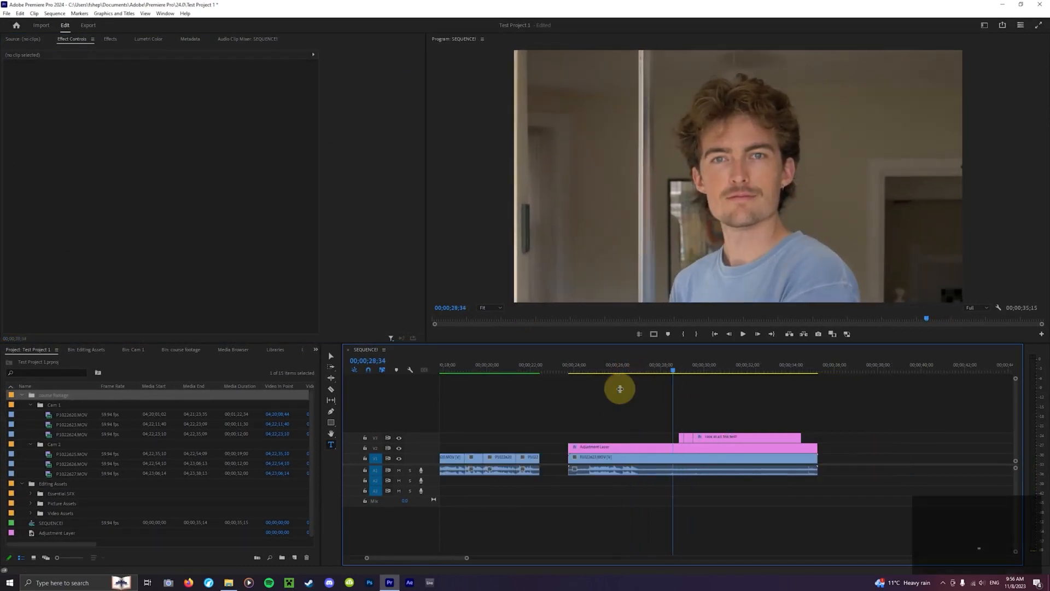
pyautogui.click(675, 368)
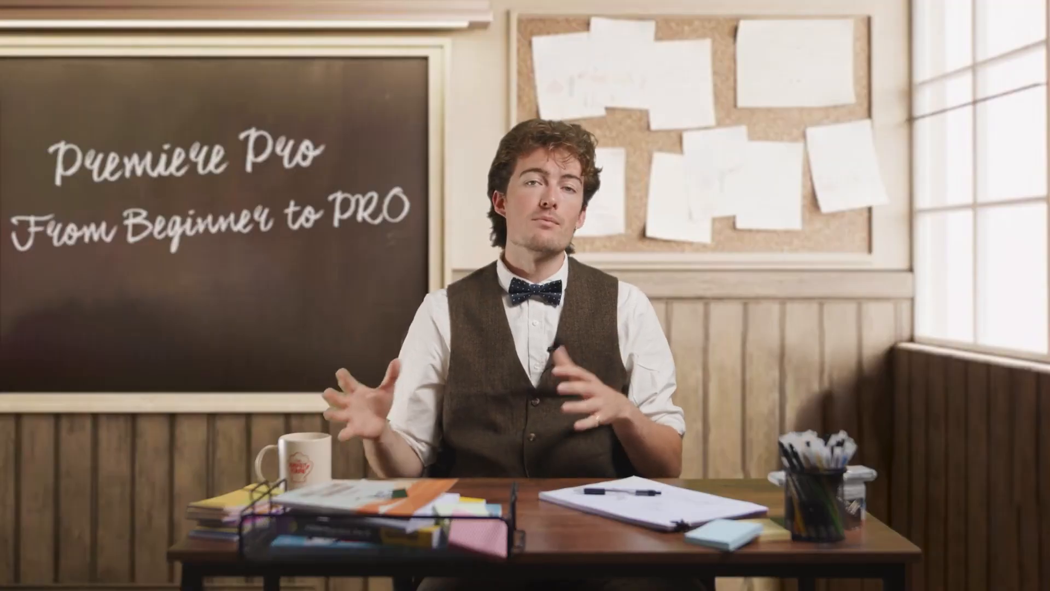